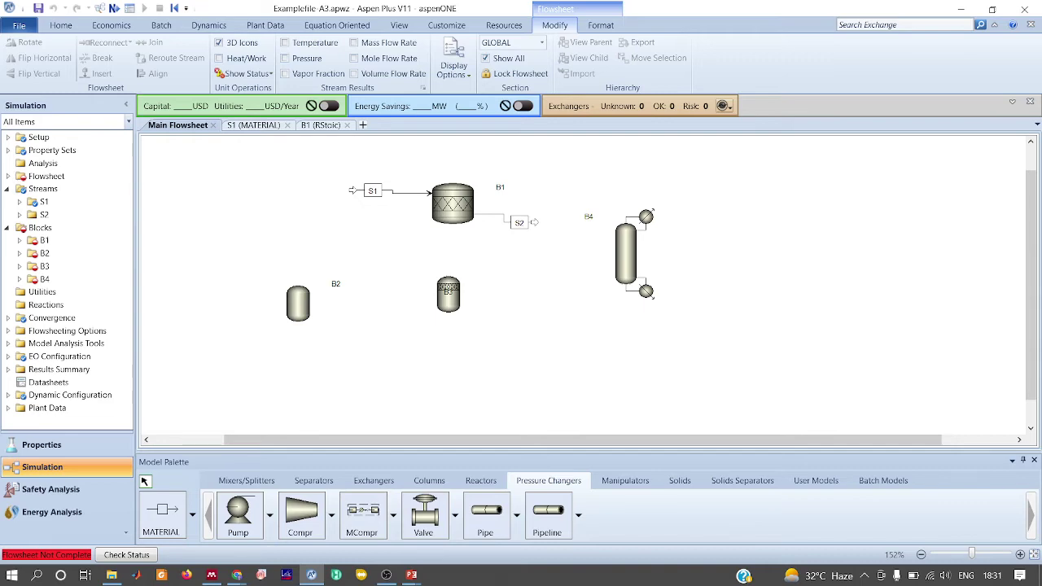
Switch to Google Meet, review the poll on pressure changer blocks and the in-call messages, and return to the Question 4 slide.
key("alt+Tab")
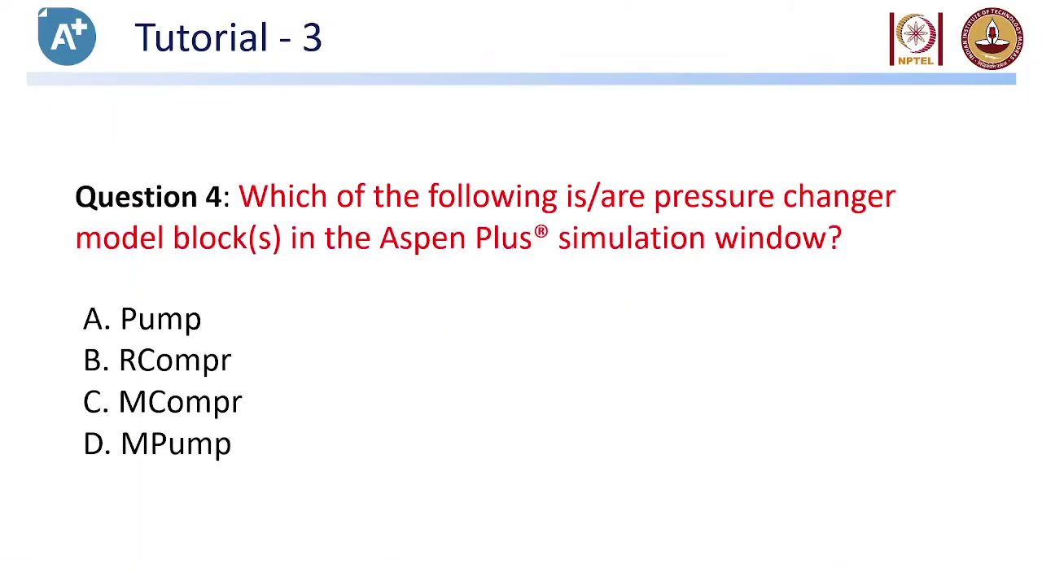
key("alt+Tab")
key("alt+Tab")
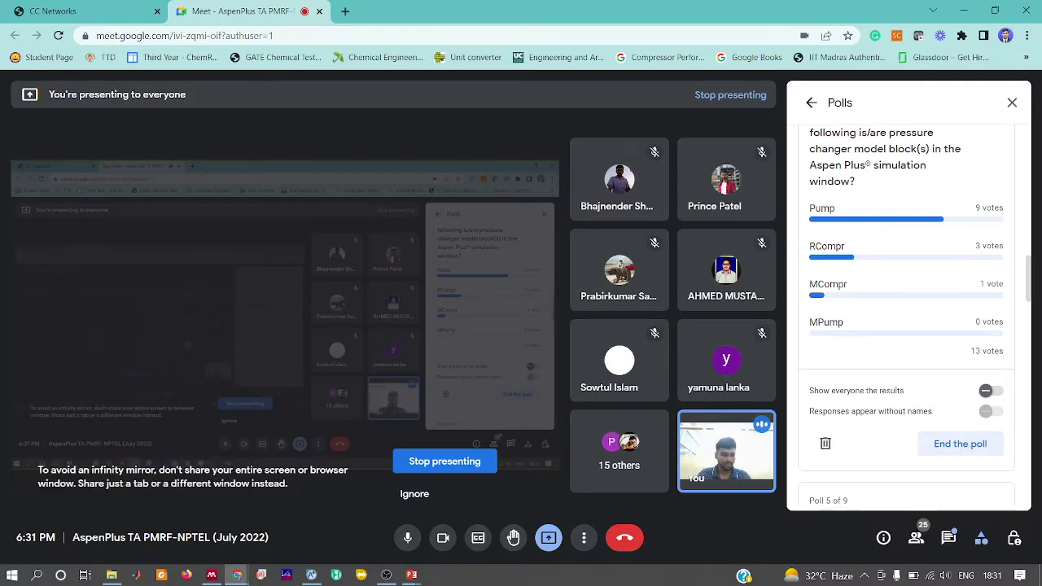
left_click(948, 537)
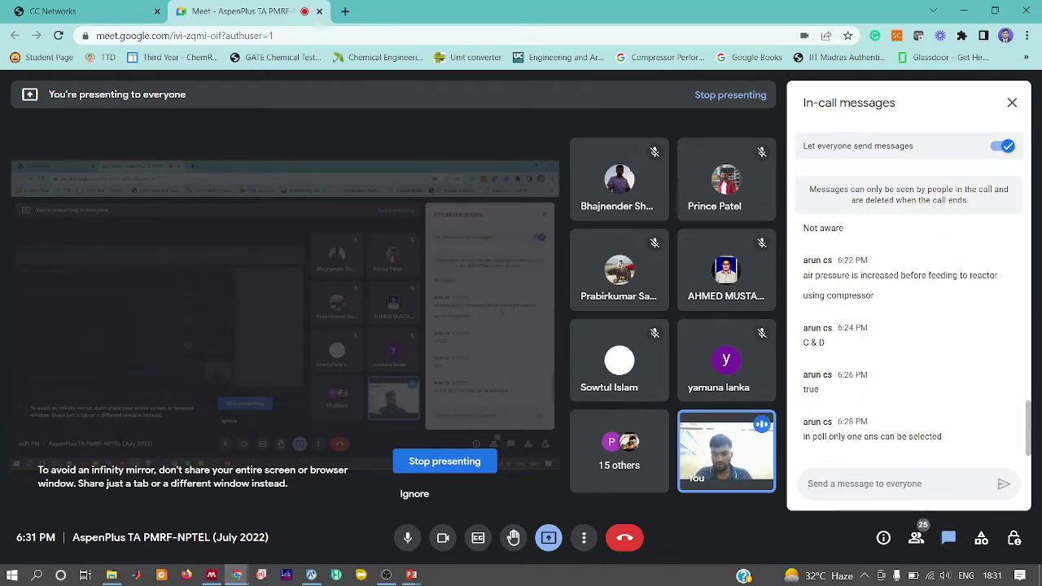
key("alt+Tab")
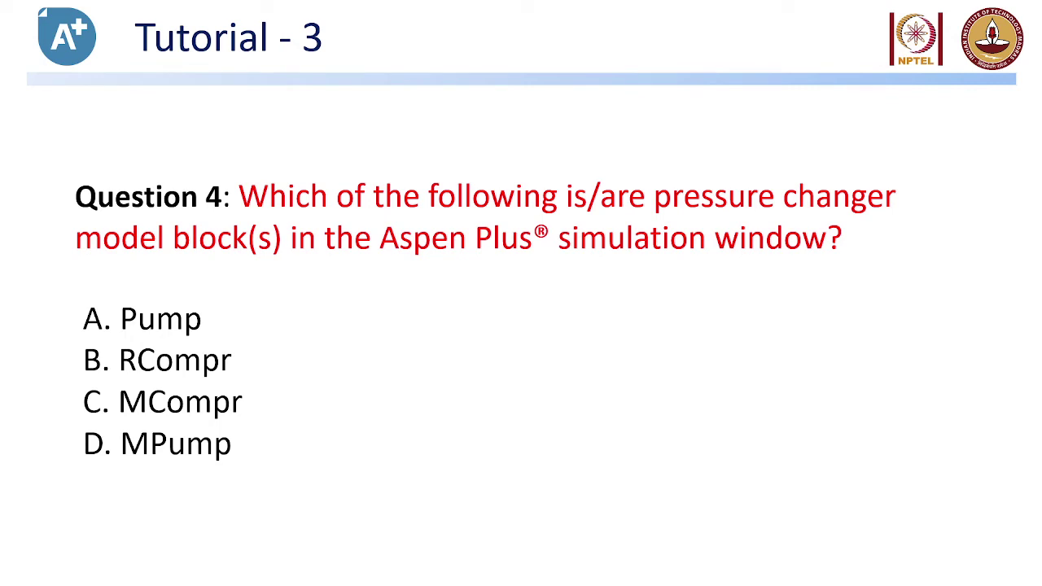
Switch to Aspen Plus and delete all existing blocks and streams from the main flowsheet.
key("alt+Tab")
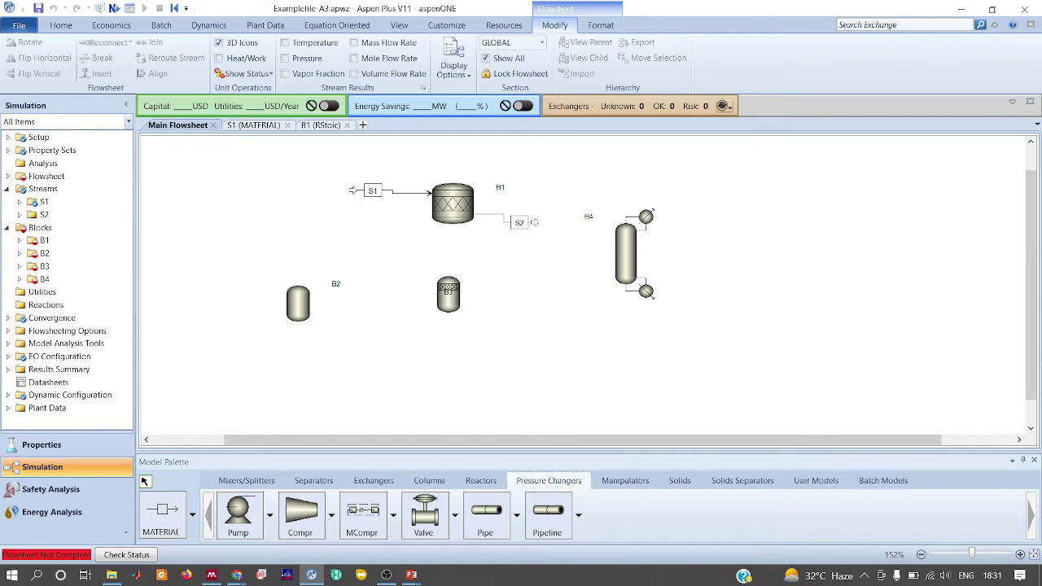
left_click_drag(717, 157, 229, 372)
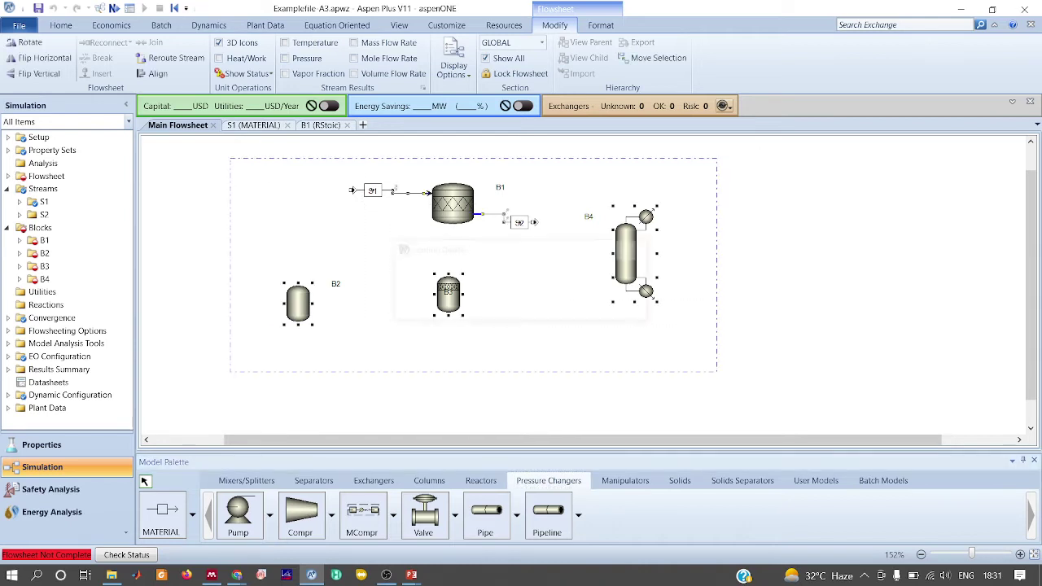
key("Delete")
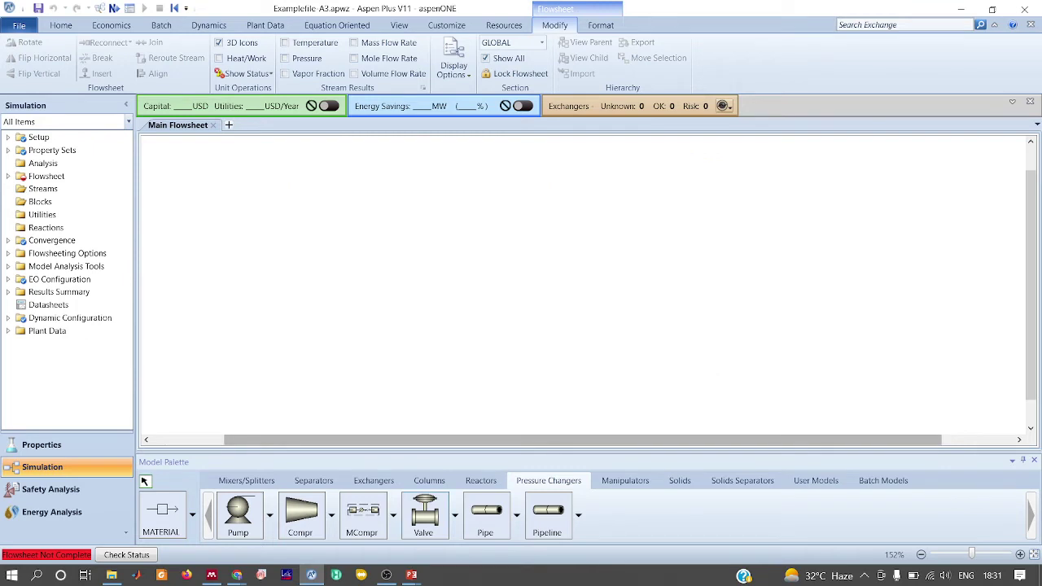
Place a Valve block on the empty flowsheet and connect a material feed stream and a material outlet stream to it.
left_click(417, 274)
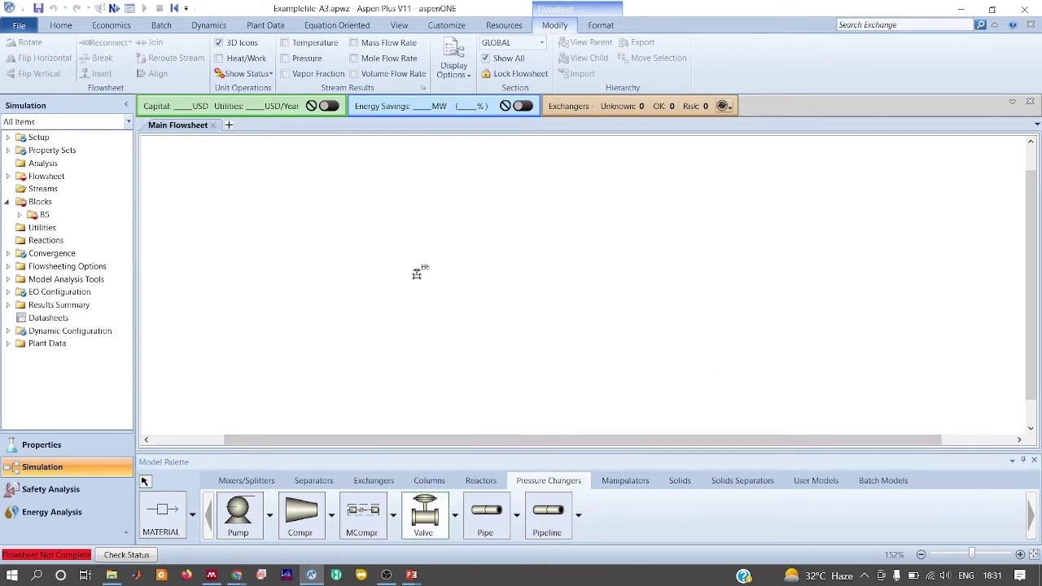
key("Escape")
left_click(162, 515)
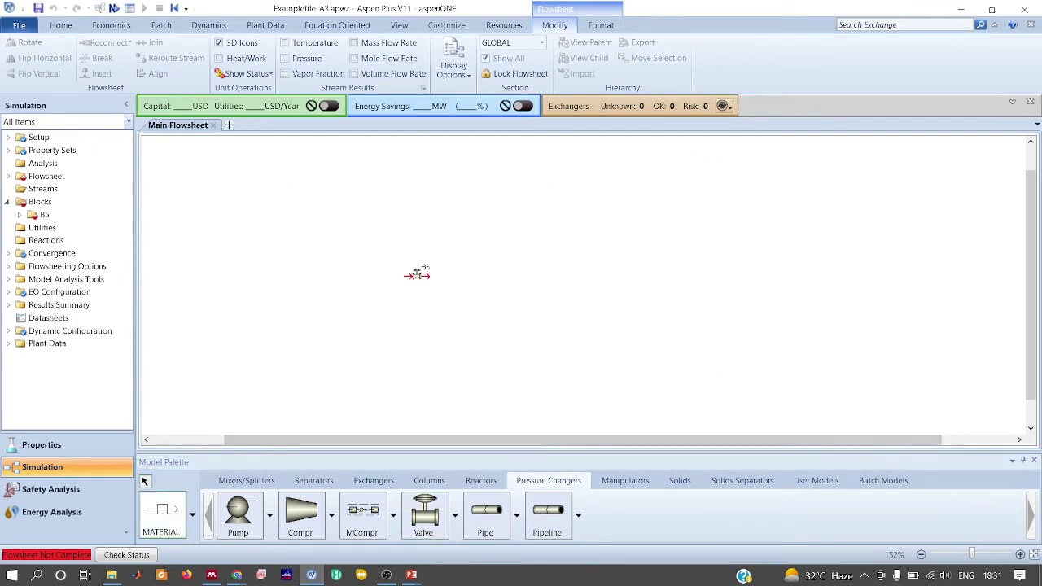
left_click(350, 259)
left_click(411, 275)
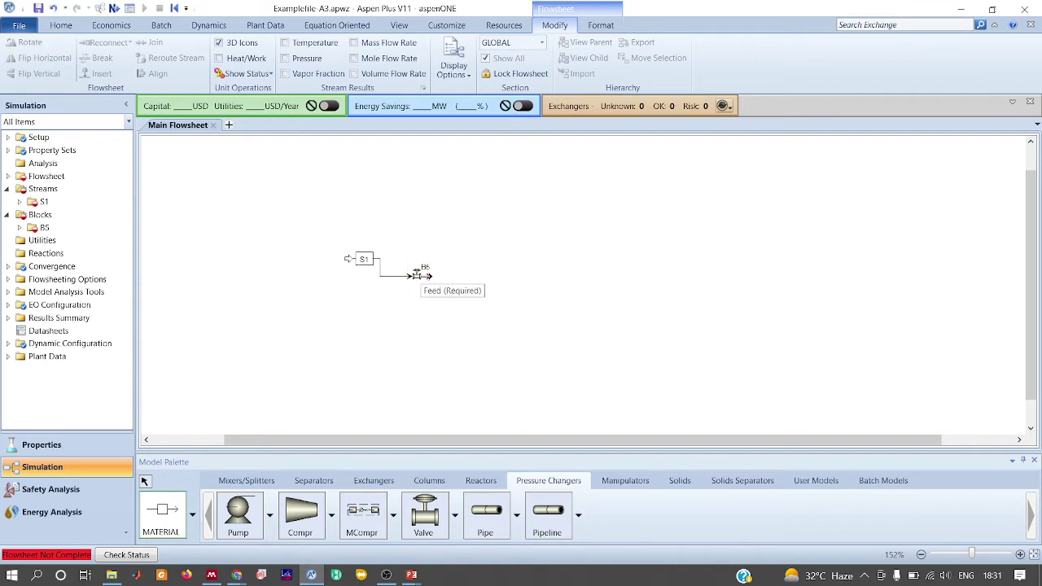
left_click(429, 275)
left_click(485, 281)
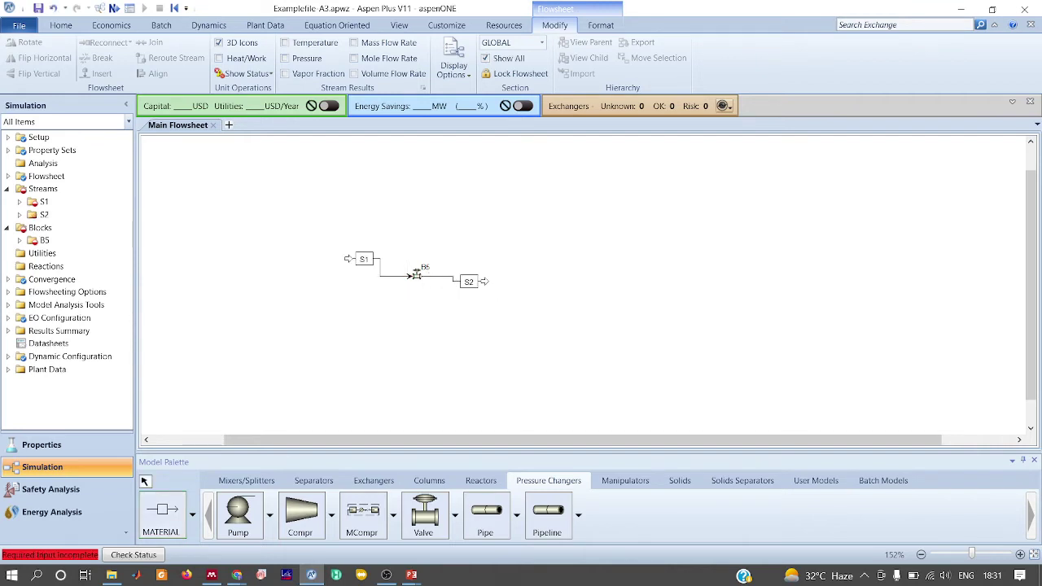
Set the base property method to PENG-ROB and open the component specifications list.
left_click(42, 444)
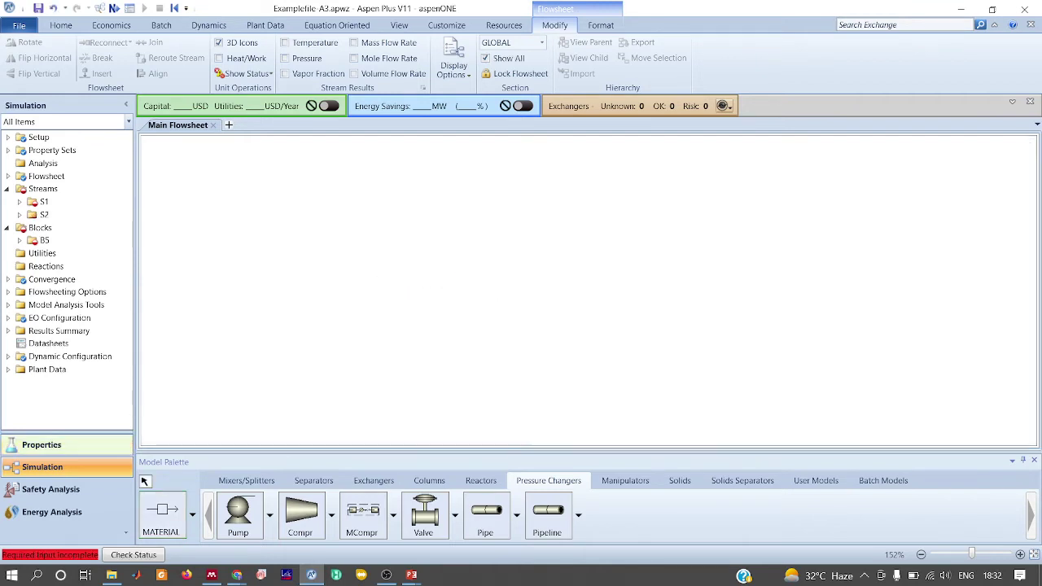
left_click(41, 445)
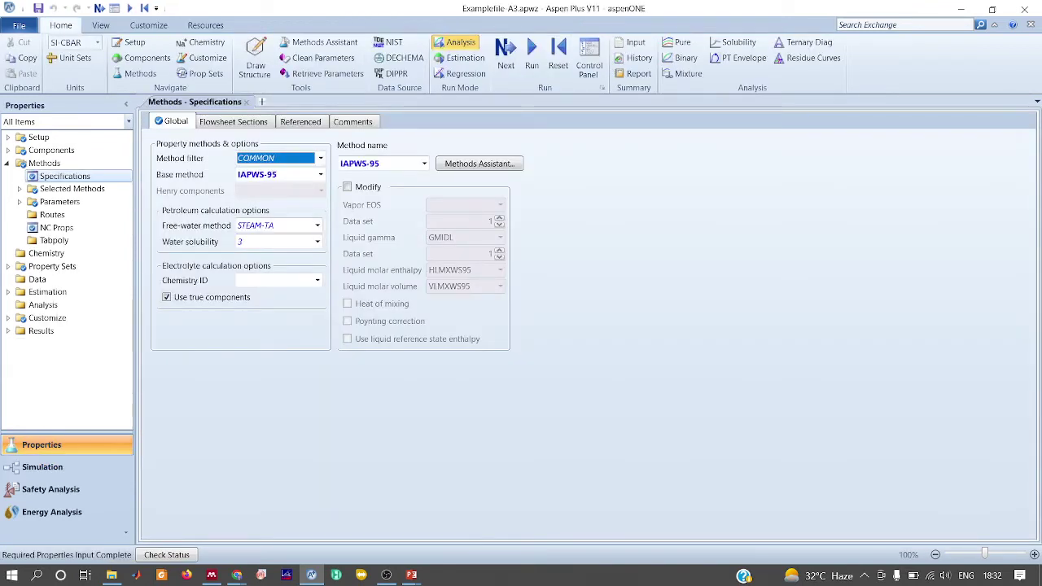
left_click(320, 174)
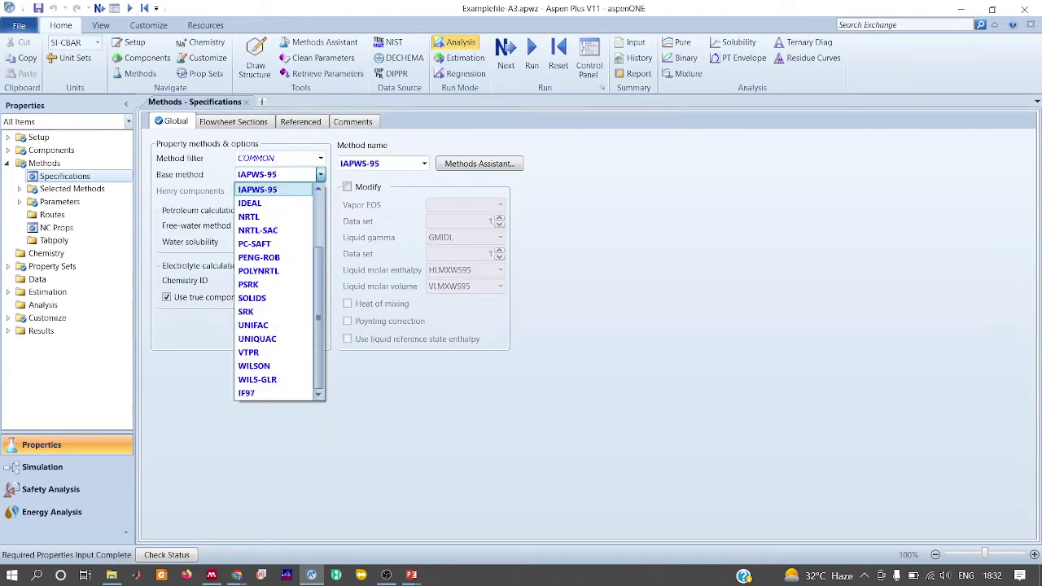
left_click(259, 257)
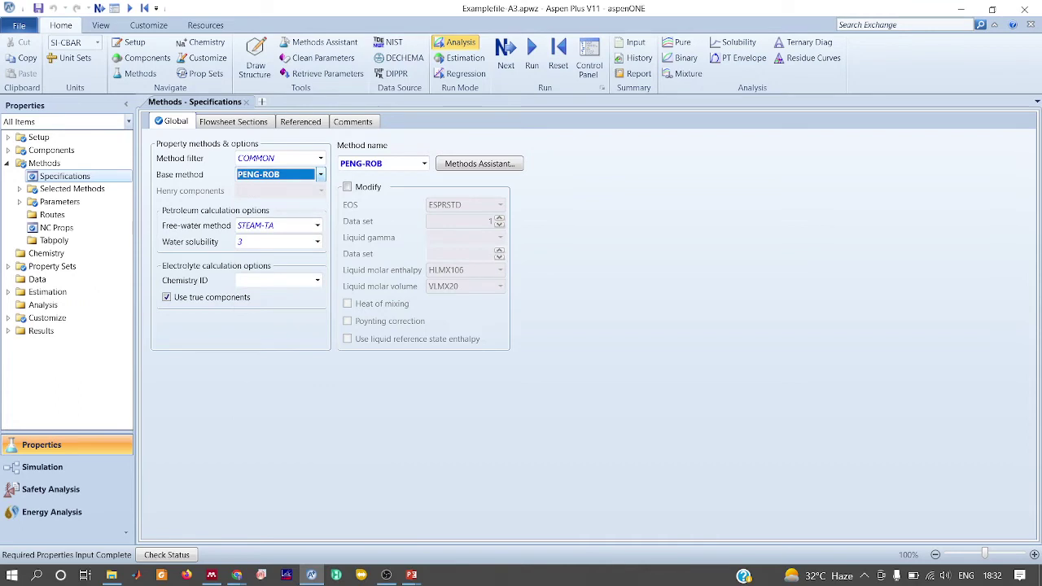
left_click(8, 151)
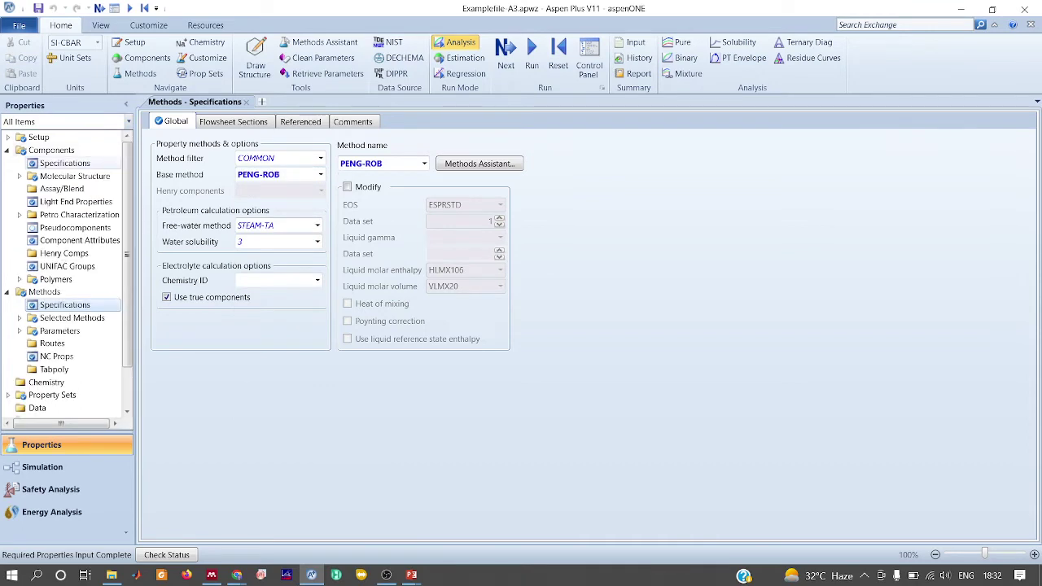
left_click(64, 162)
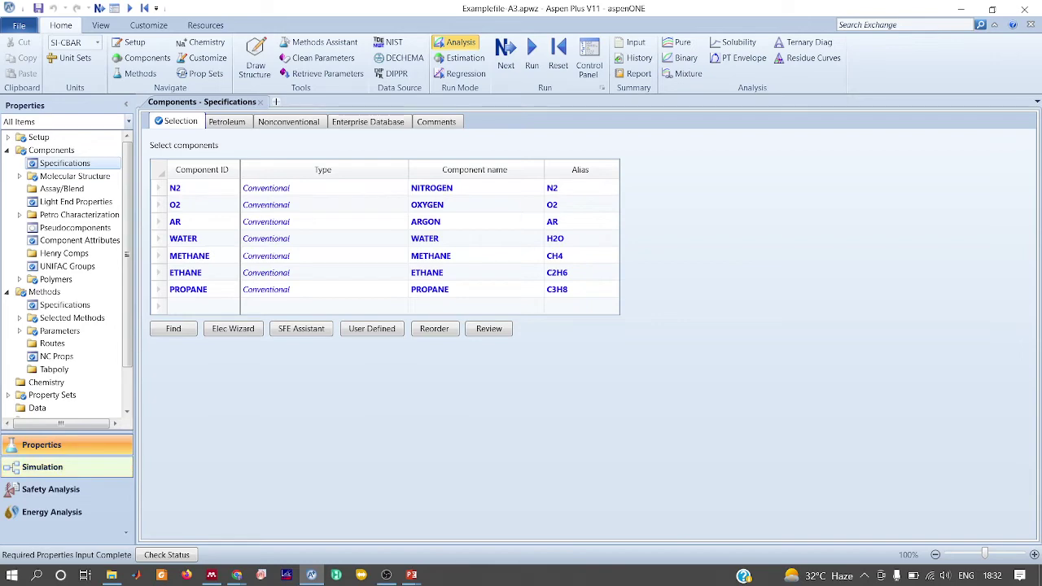
Return to the simulation flowsheet and specify feed stream S1 with a temperature of 150 K and a pressure of 20 bar.
left_click(43, 467)
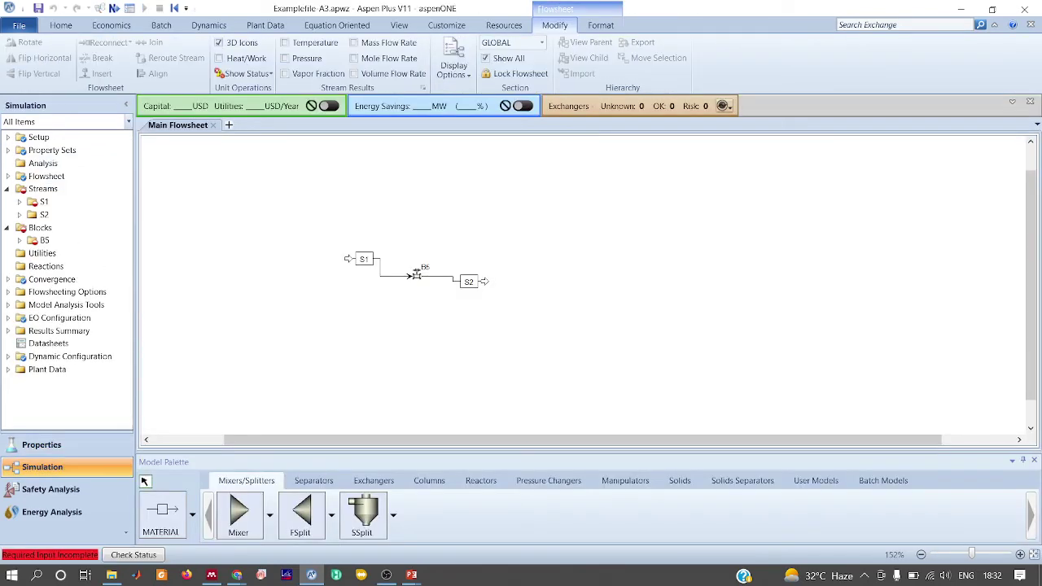
left_click(414, 275)
double_click(414, 275)
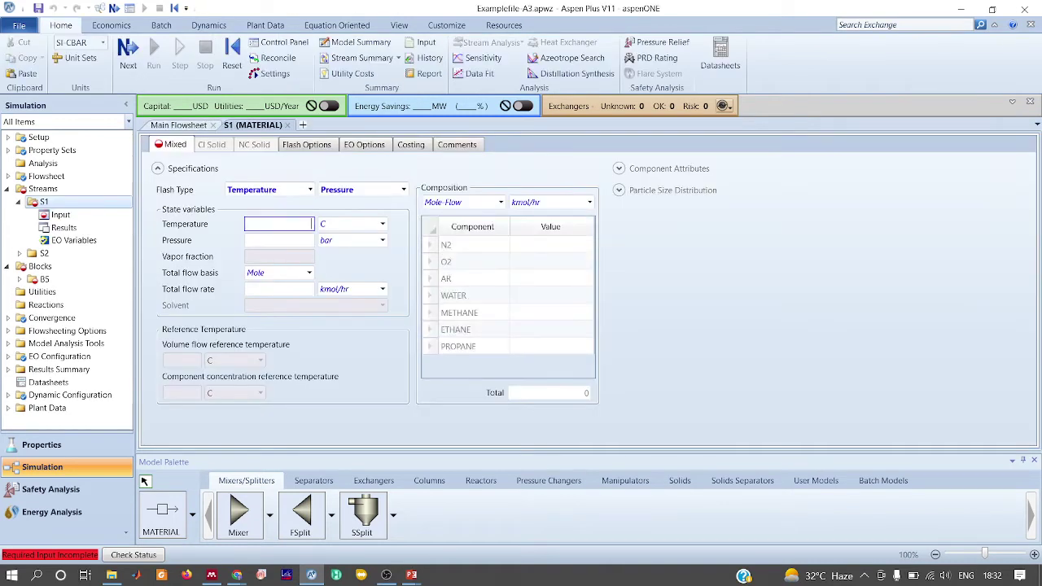
type("150")
left_click(383, 224)
left_click(322, 266)
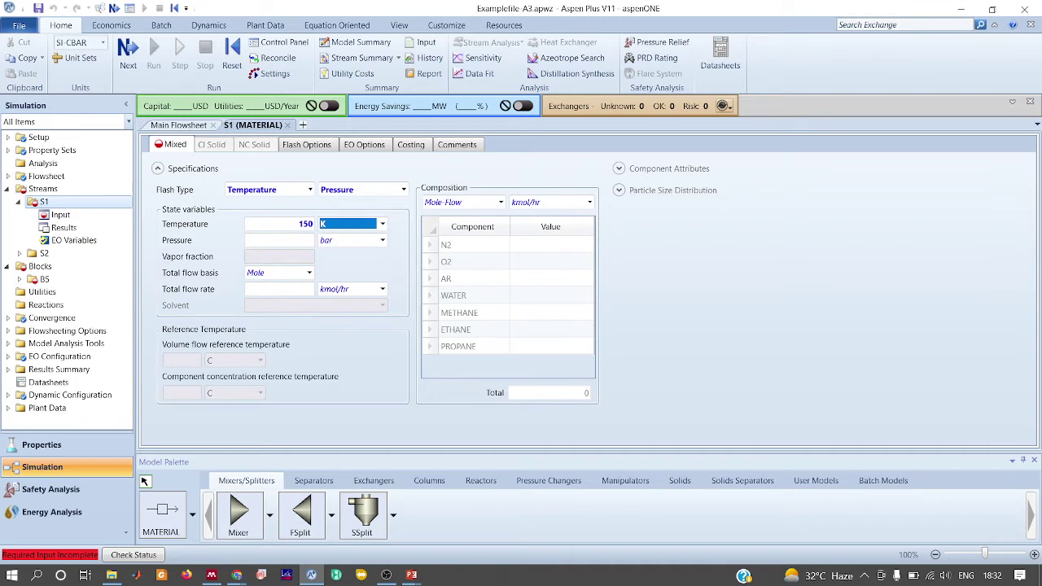
key("Tab")
type("20")
Set S1's total flow rate to 1 kmol/hr and its N2 mole flow to 1 kmol/hr.
key("Tab")
key("Tab")
key("Tab")
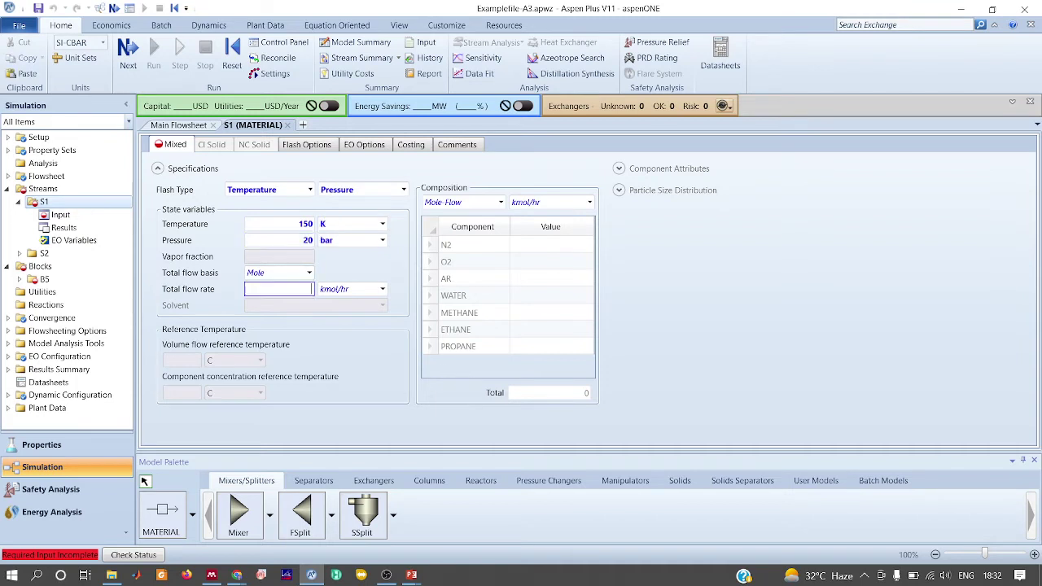
type("1")
key("Return")
key("Tab")
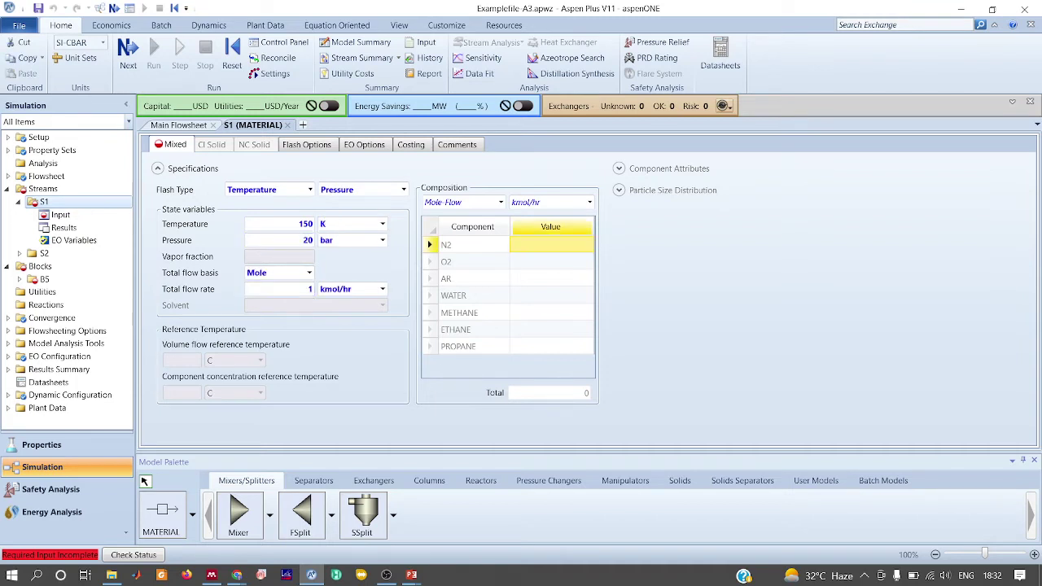
type("1")
key("Return")
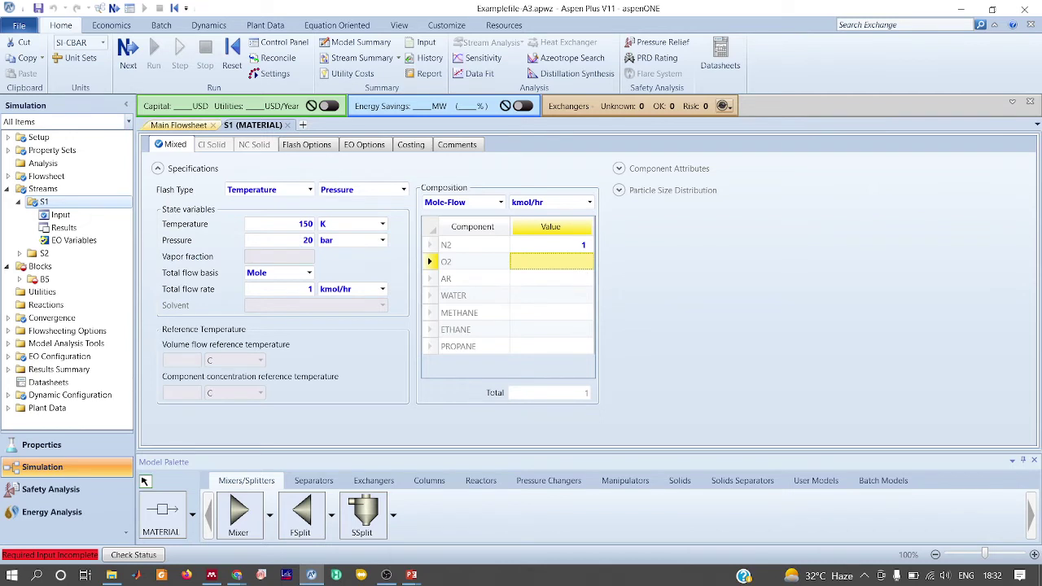
Set the valve's outlet pressure to 1 bar and run the simulation from the main flowsheet.
left_click(177, 125)
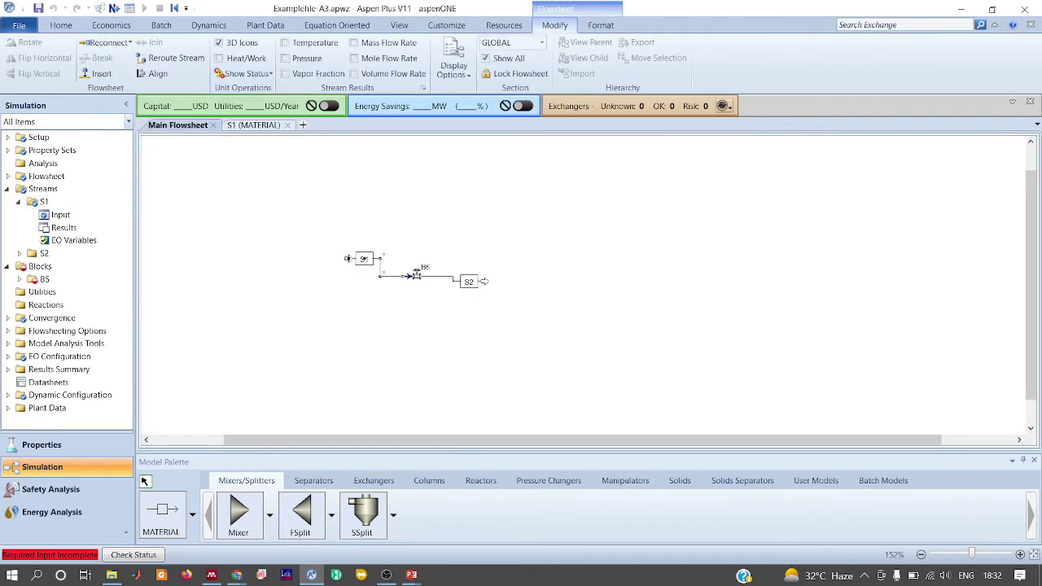
double_click(416, 276)
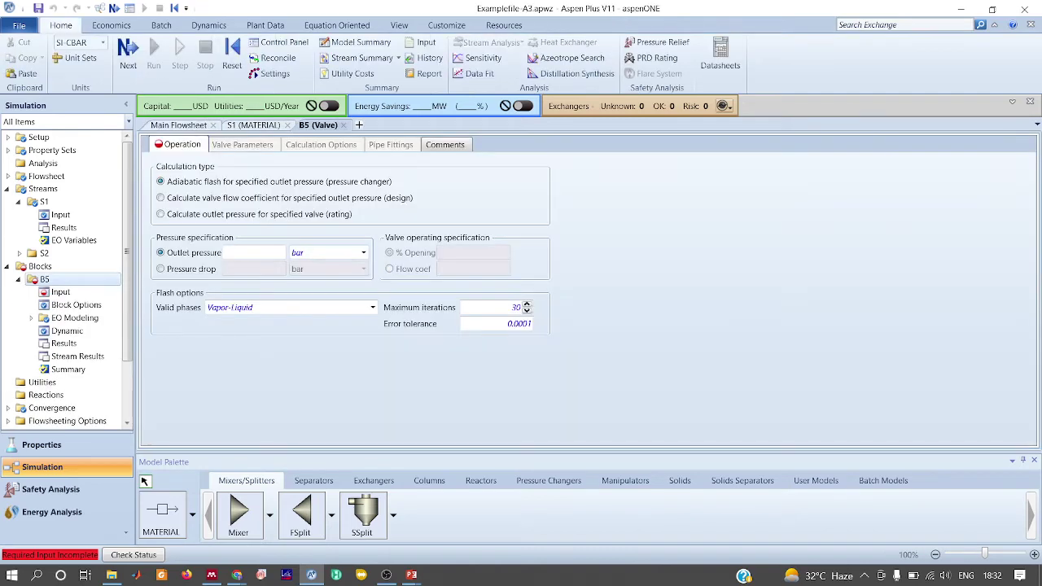
type("1")
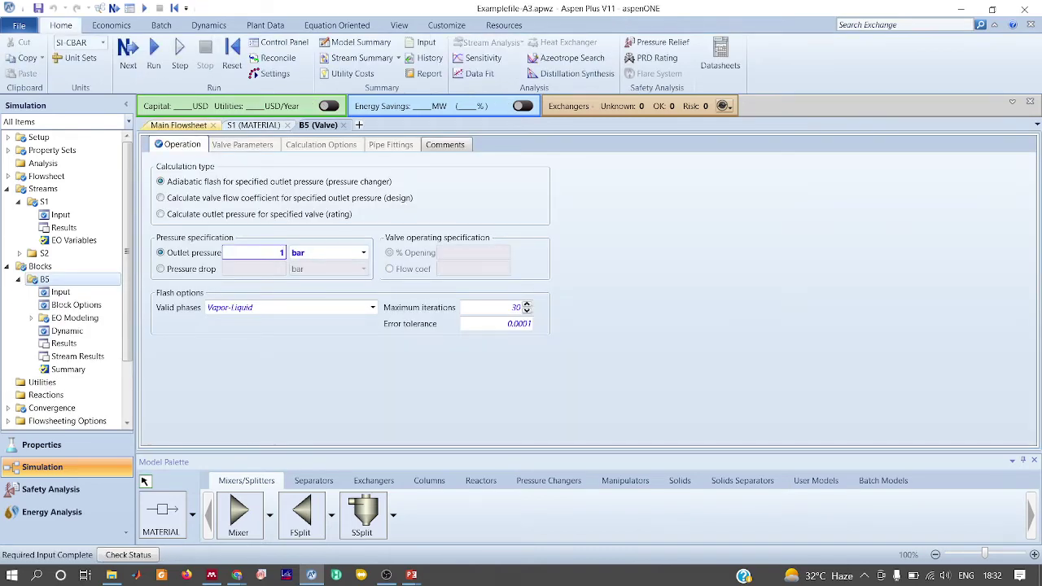
left_click(178, 125)
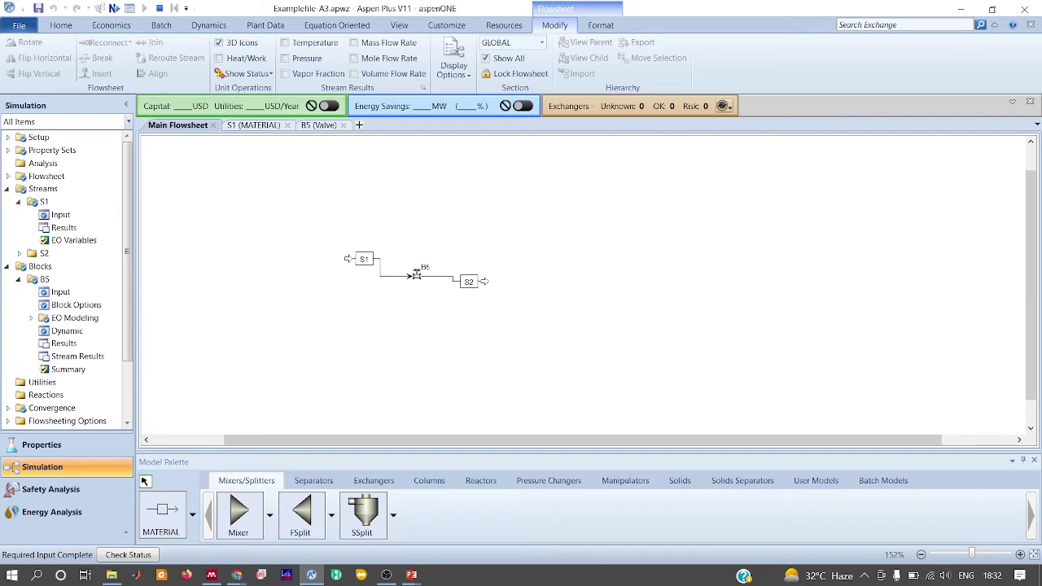
key("F5")
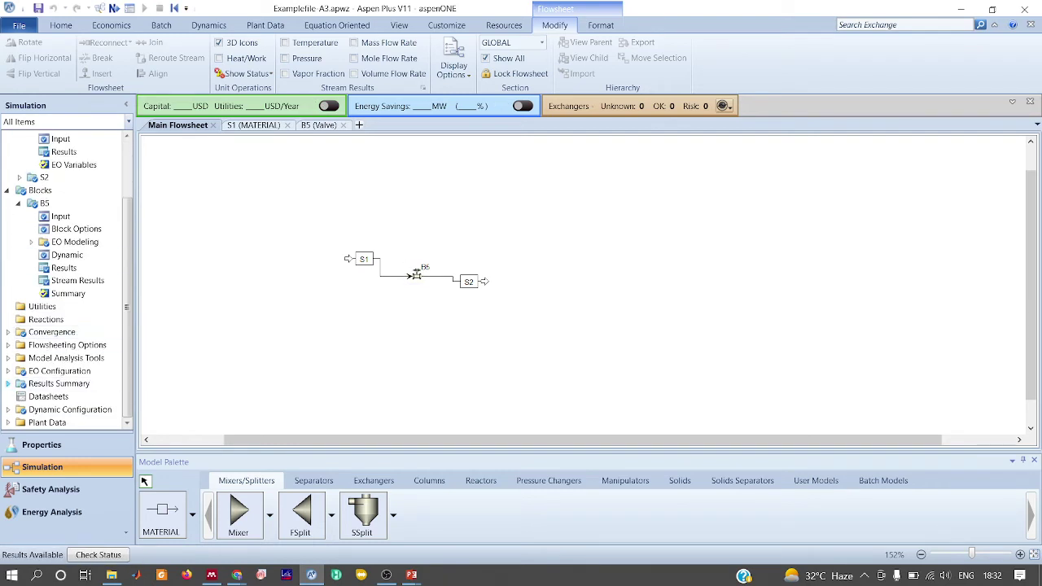
Open the stream results summary and change the temperature unit to K.
left_click(8, 383)
scroll(10, 382, "down", 1)
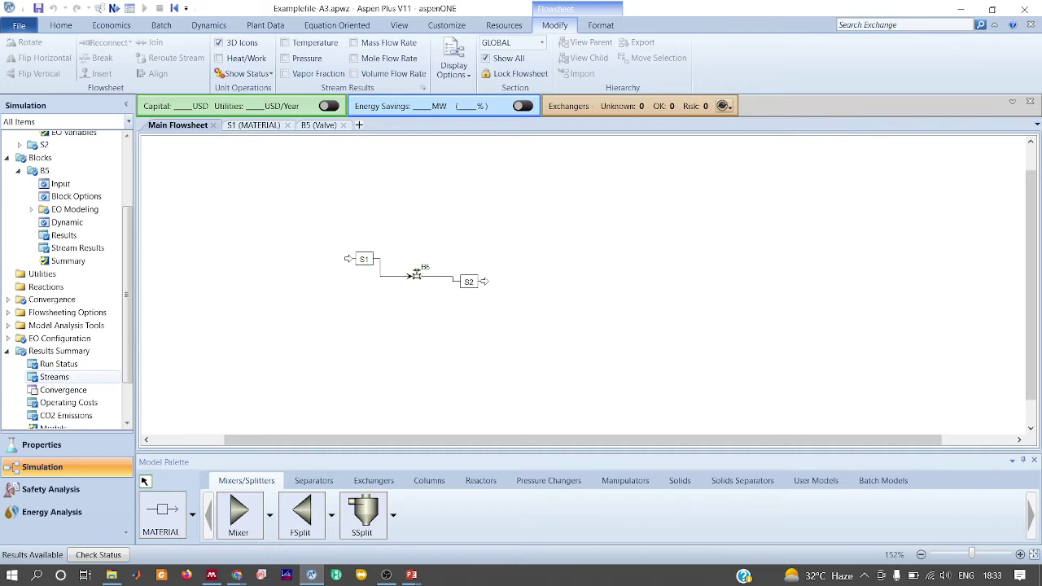
left_click(54, 376)
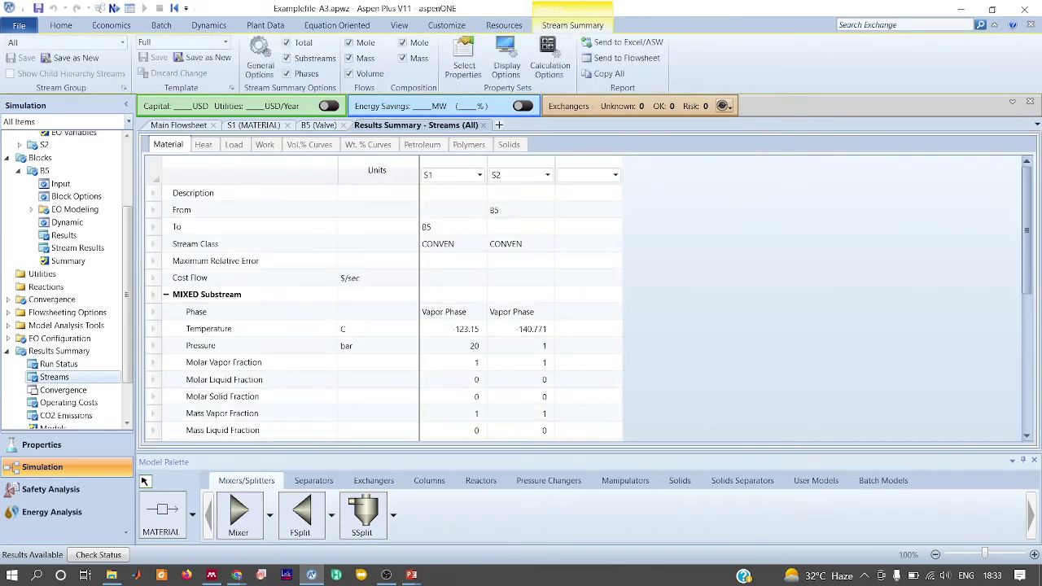
scroll(520, 311, "down", 2)
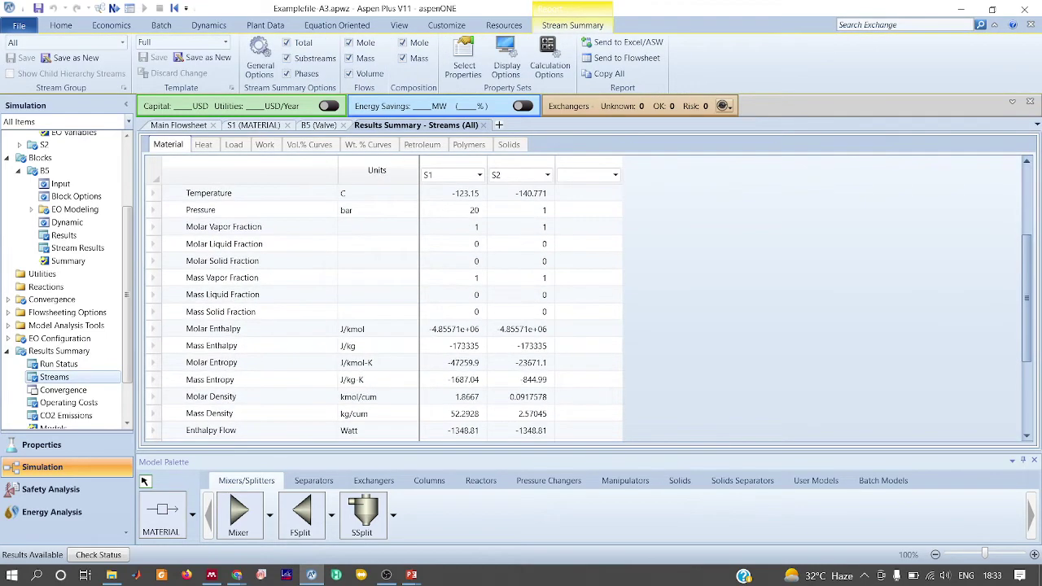
left_click(383, 193)
left_click(375, 235)
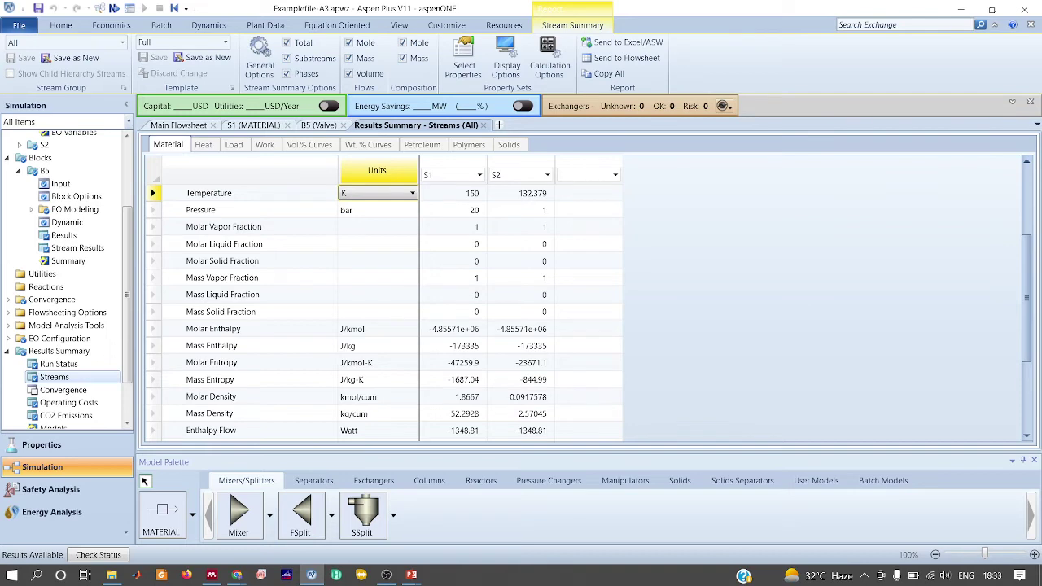
Compare the property results of streams S1 and S2, and check the in-call messages in Google Meet.
scroll(391, 310, "down", 3)
scroll(391, 309, "up", 5)
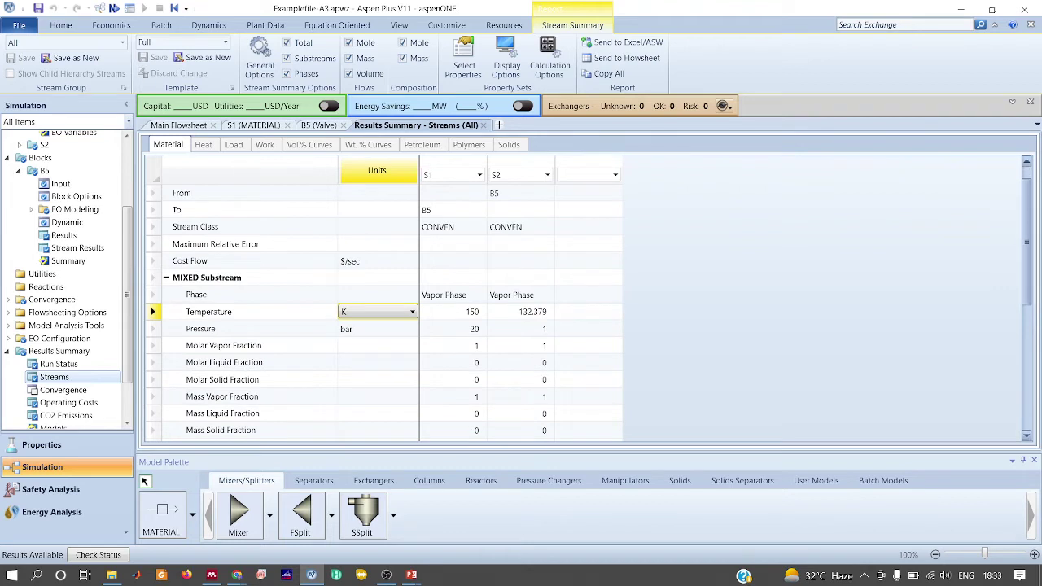
scroll(144, 481, "down", 2)
scroll(144, 481, "down", 1)
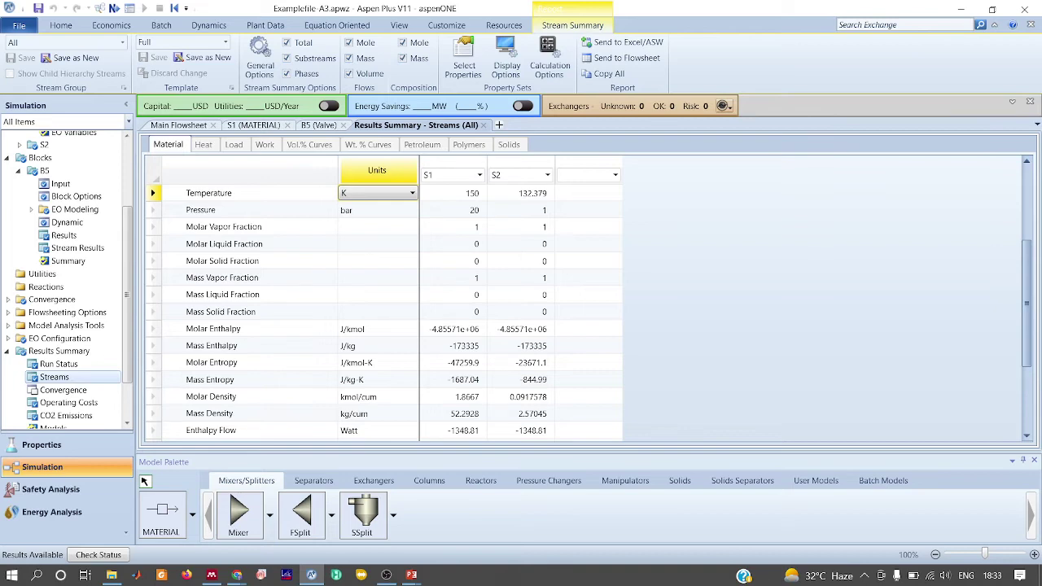
key("alt+Tab")
key("alt+Tab")
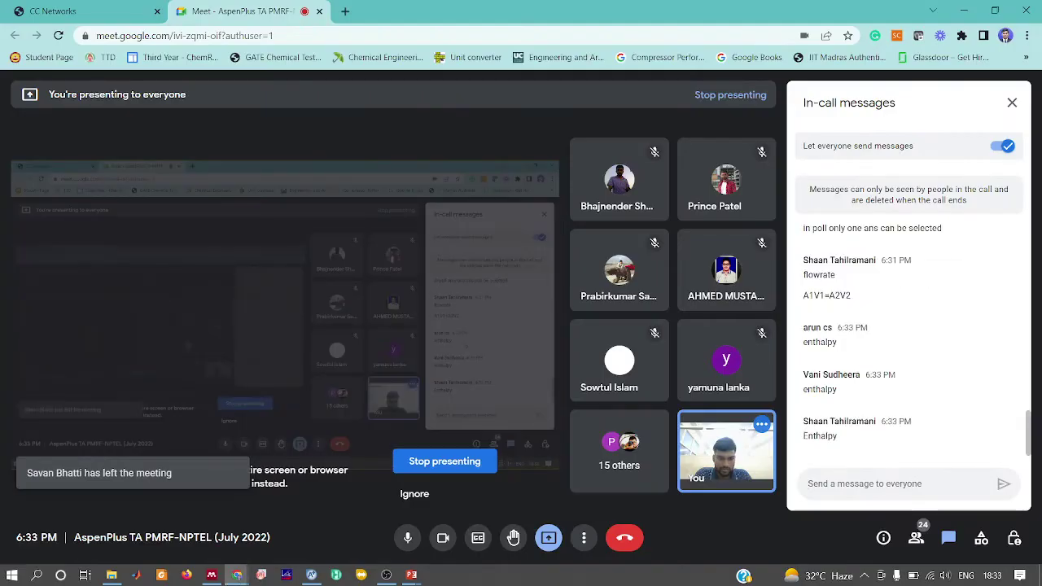
Switch back to Aspen Plus and place a Compr block on the main flowsheet, to the right of the valve.
key("alt+Tab")
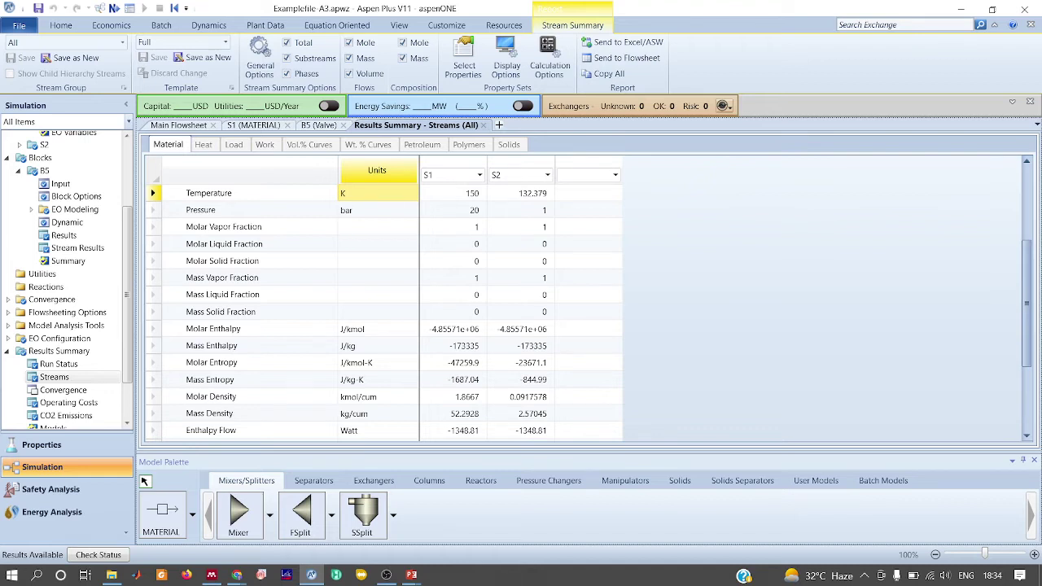
left_click(178, 126)
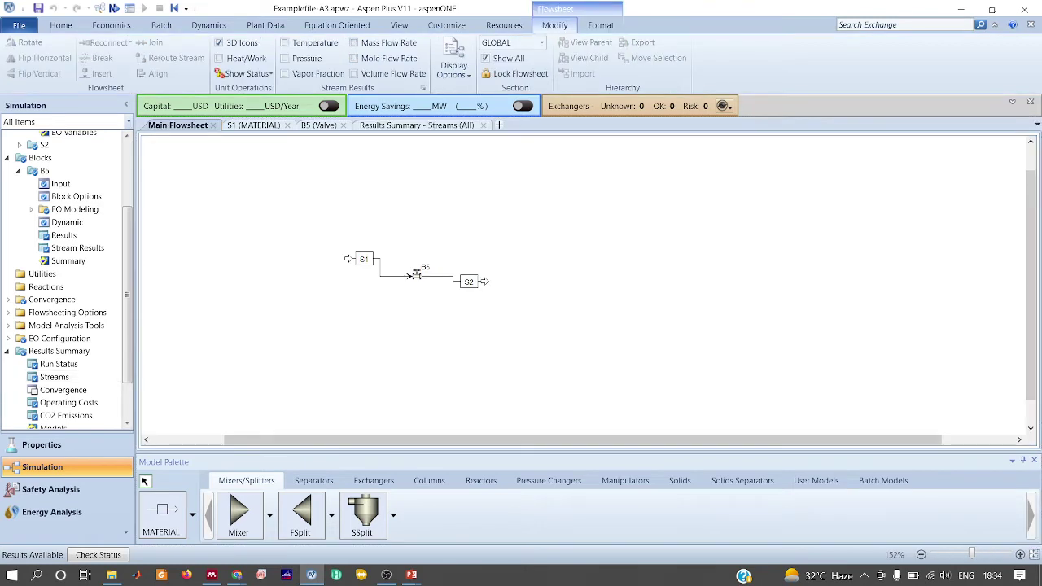
left_click(549, 481)
left_click(299, 513)
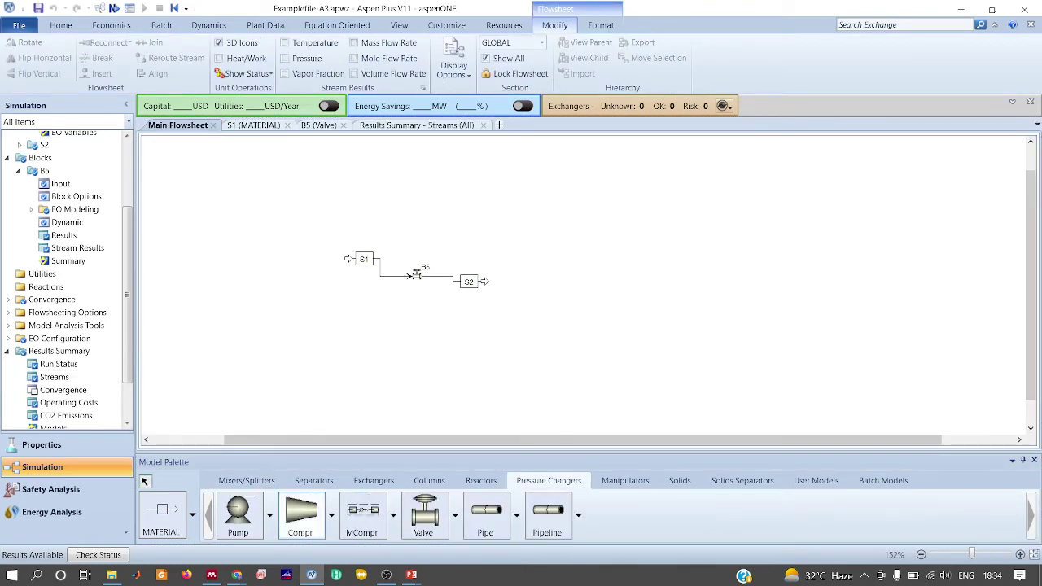
left_click(675, 235)
key("Escape")
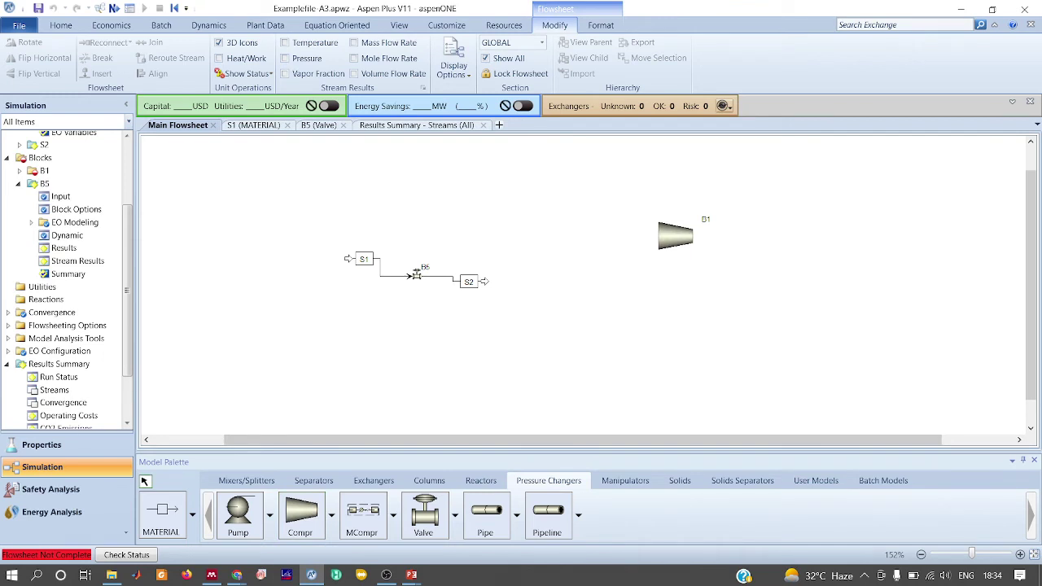
Connect material stream S3 to the inlet of compressor block B1 and material stream S4 to its outlet.
left_click(160, 513)
left_click(660, 218)
left_click(598, 181)
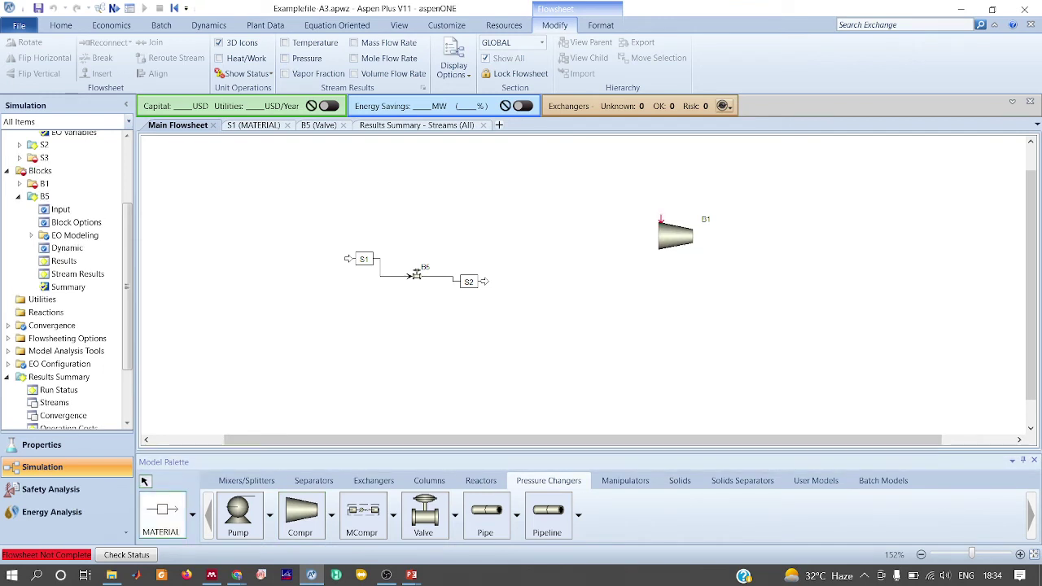
left_click(691, 248)
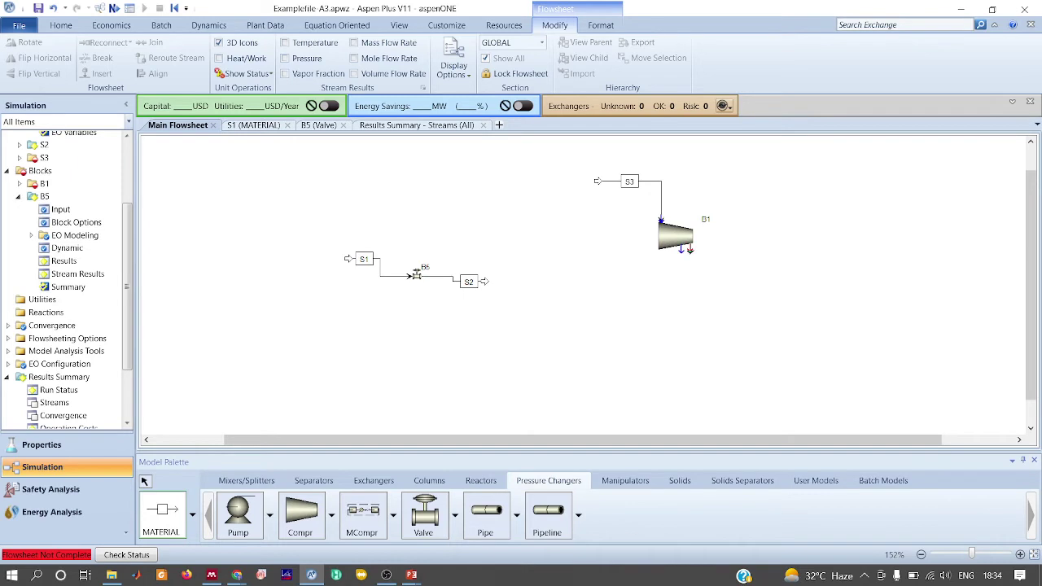
left_click(715, 272)
key("Escape")
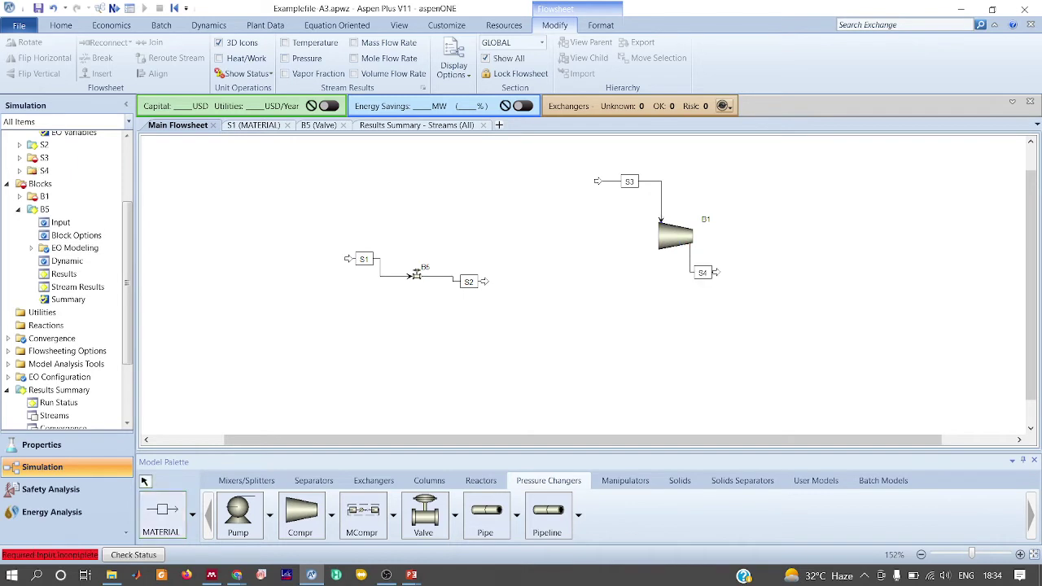
Set inlet stream S3's temperature to 150 K and its pressure to 20 bar.
double_click(629, 181)
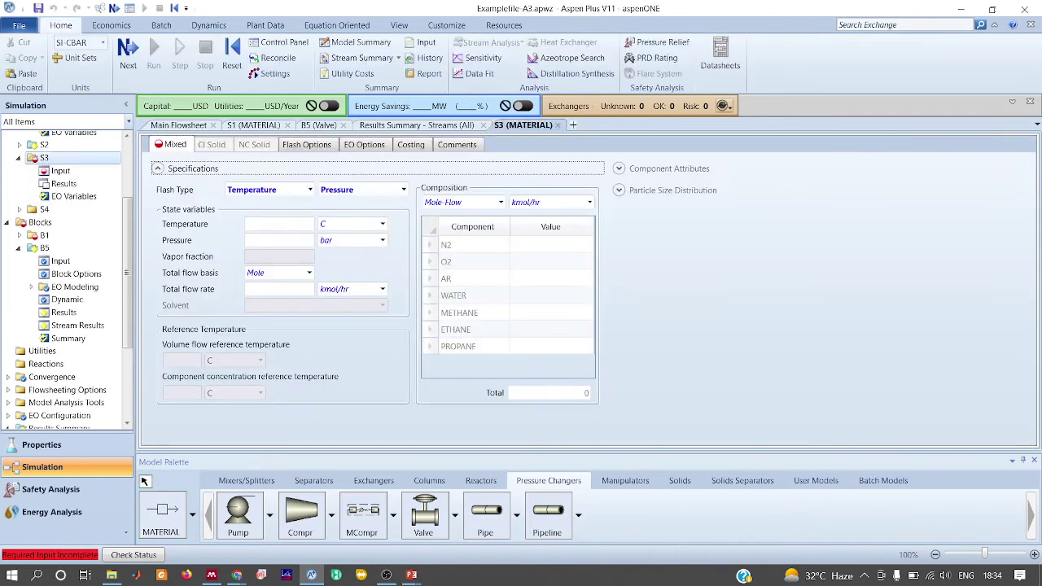
type("150")
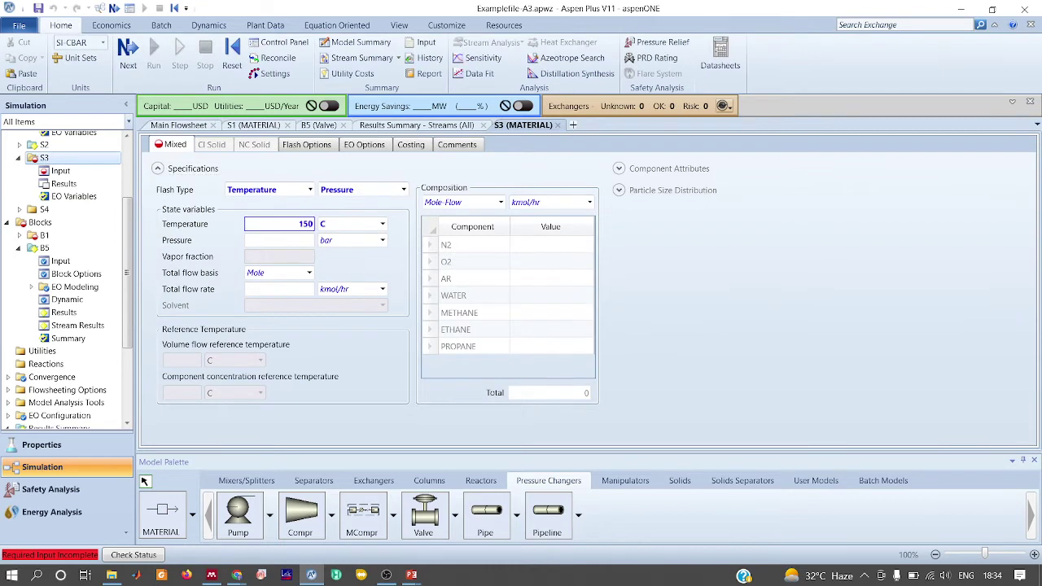
key("Tab")
key("alt+Down")
key("Down")
key("Down")
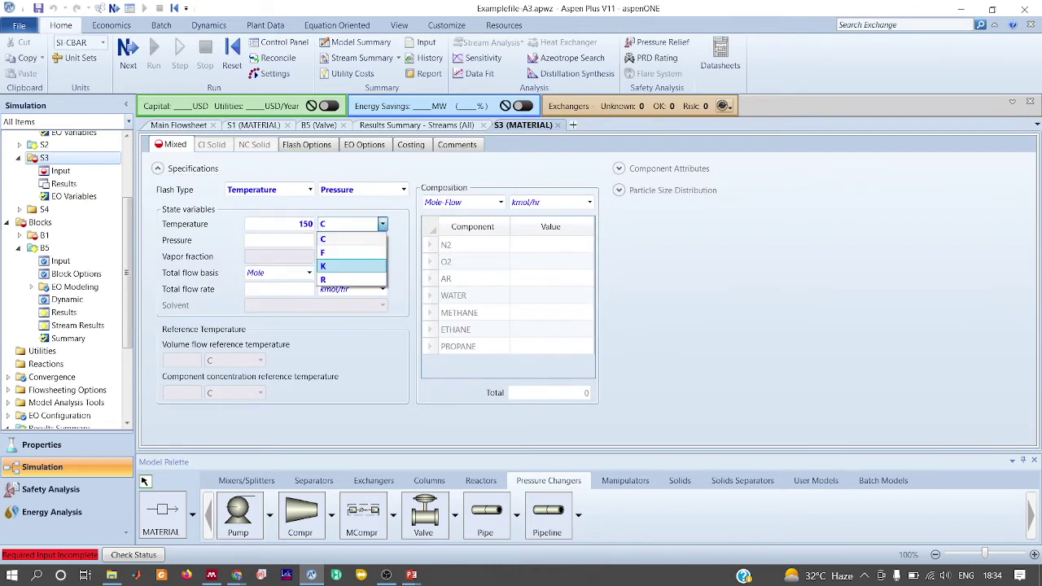
key("Return")
key("Tab")
type("20")
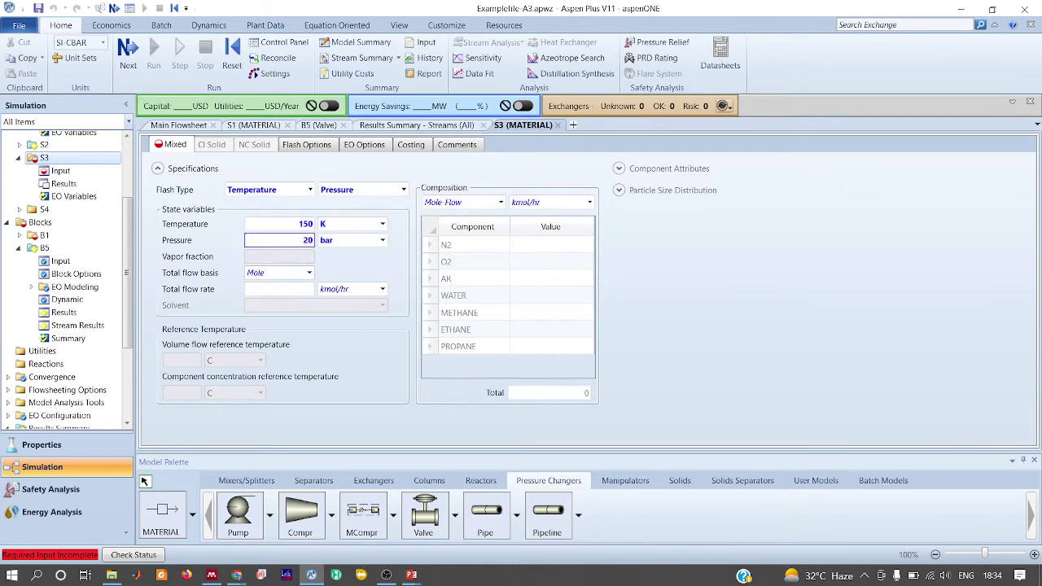
Set S3's total flow rate to 1 kmol/hr and its N2 mole flow to 1 kmol/hr.
key("Tab")
key("Tab")
key("Tab")
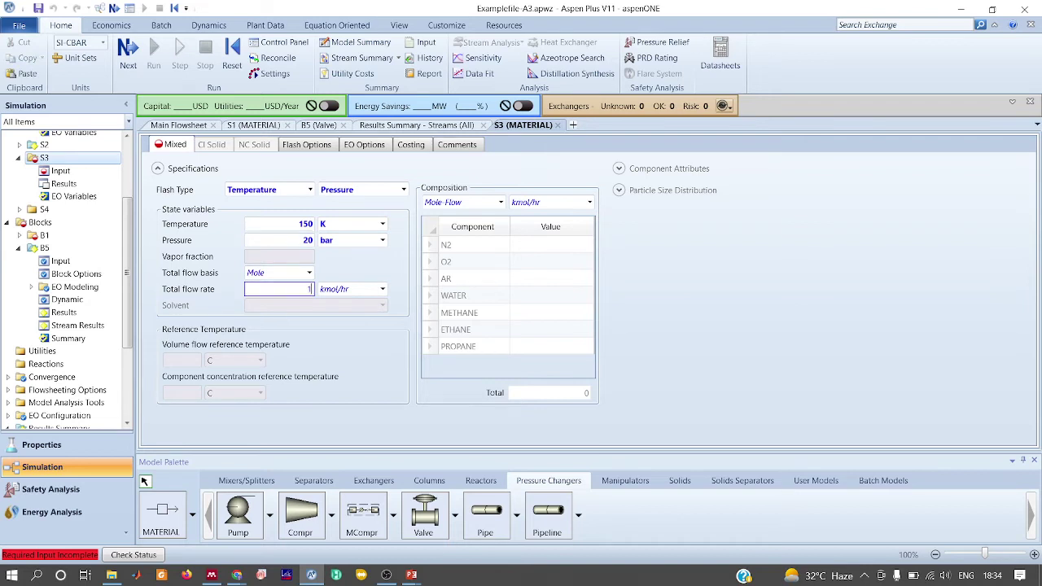
type("1")
key("Tab")
type("1")
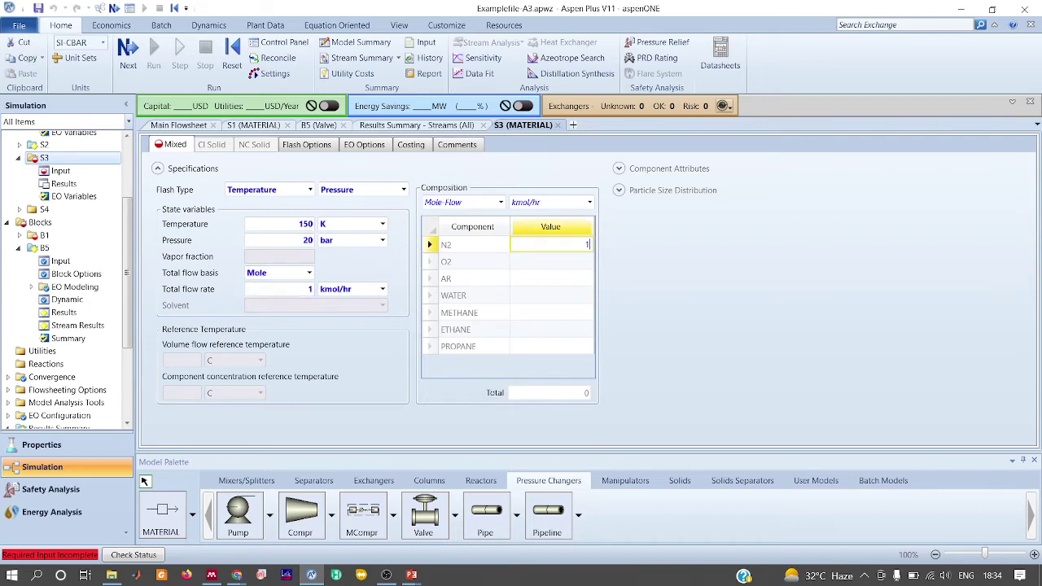
key("Return")
Configure block B1 from the main flowsheet as a turbine of type Isentropic.
left_click(178, 125)
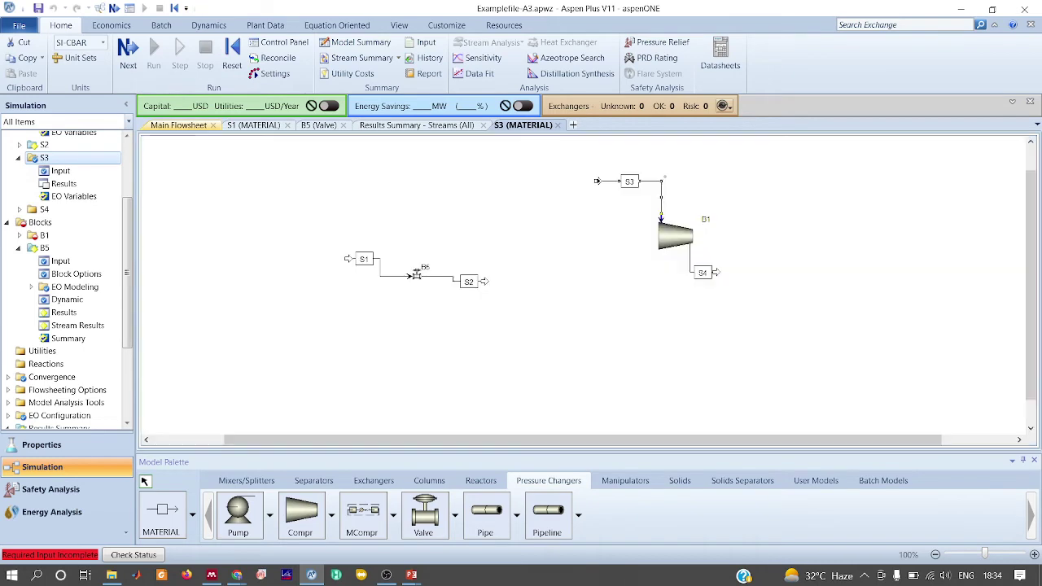
double_click(676, 236)
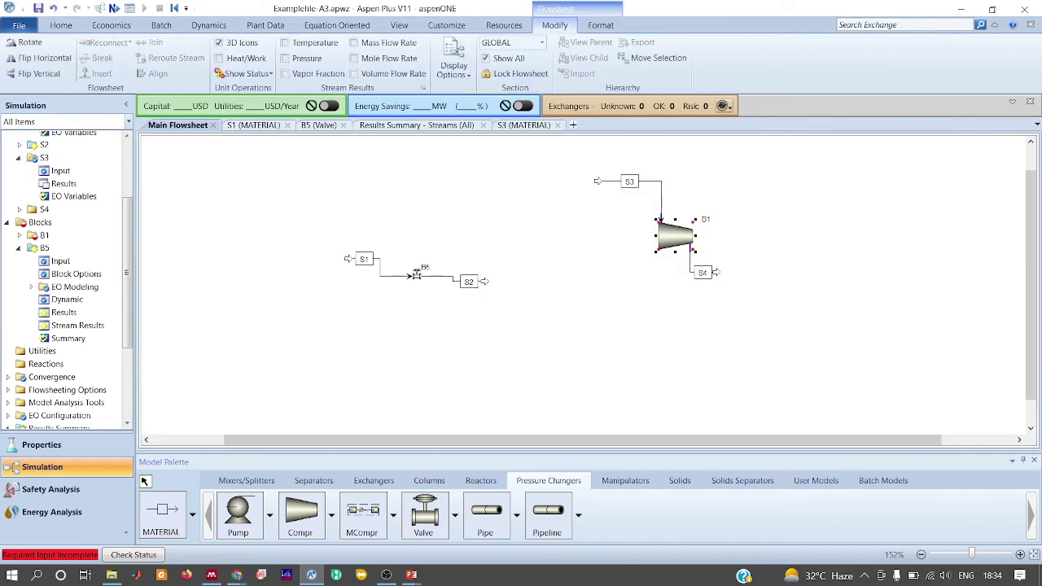
key("Return")
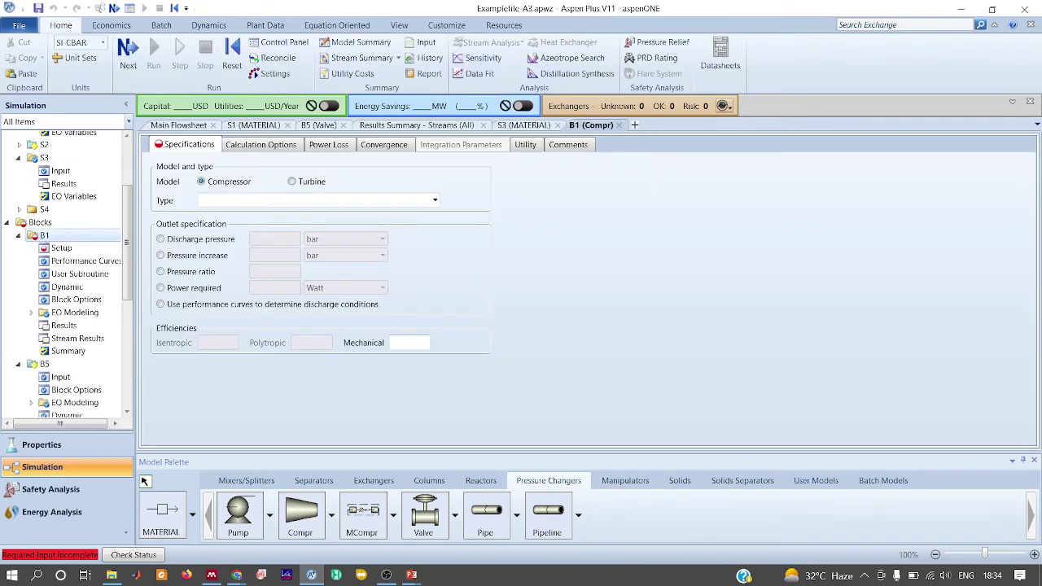
left_click(293, 182)
key("alt+Down")
key("Down")
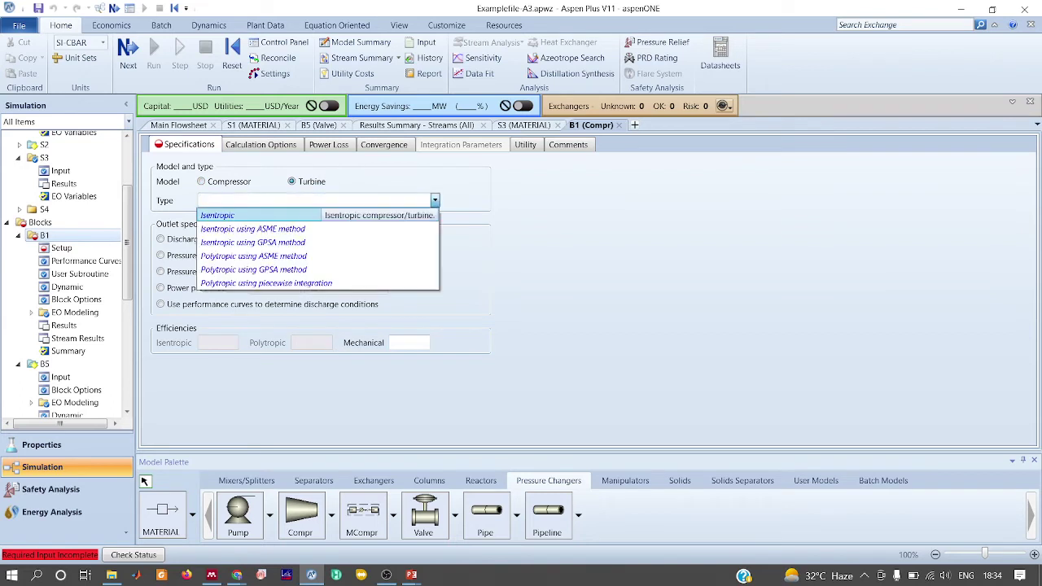
key("Return")
Set turbine B1's discharge pressure to 1 bar and its isentropic efficiency to 1.
key("Tab")
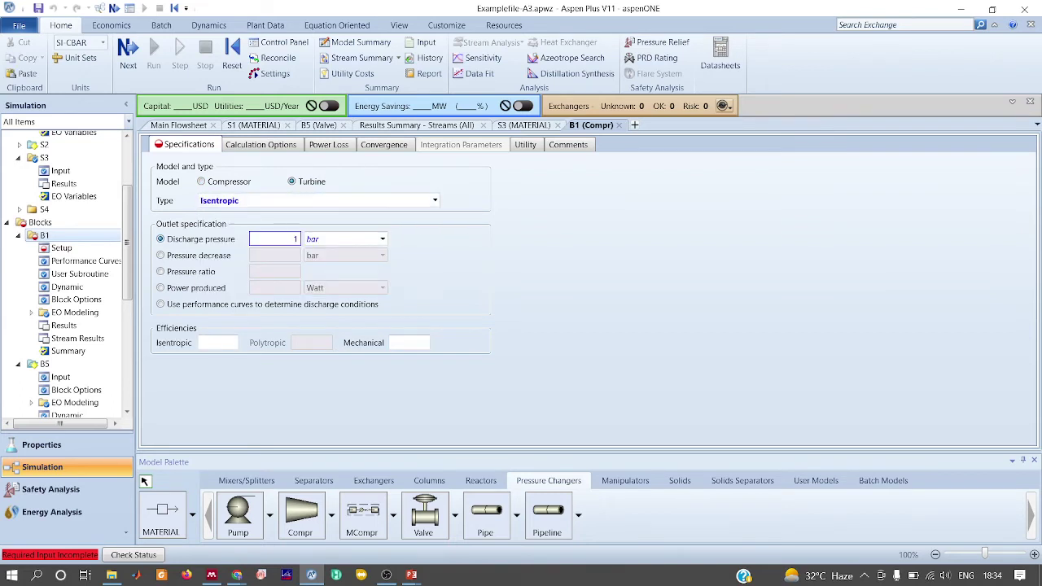
type("1")
key("Tab")
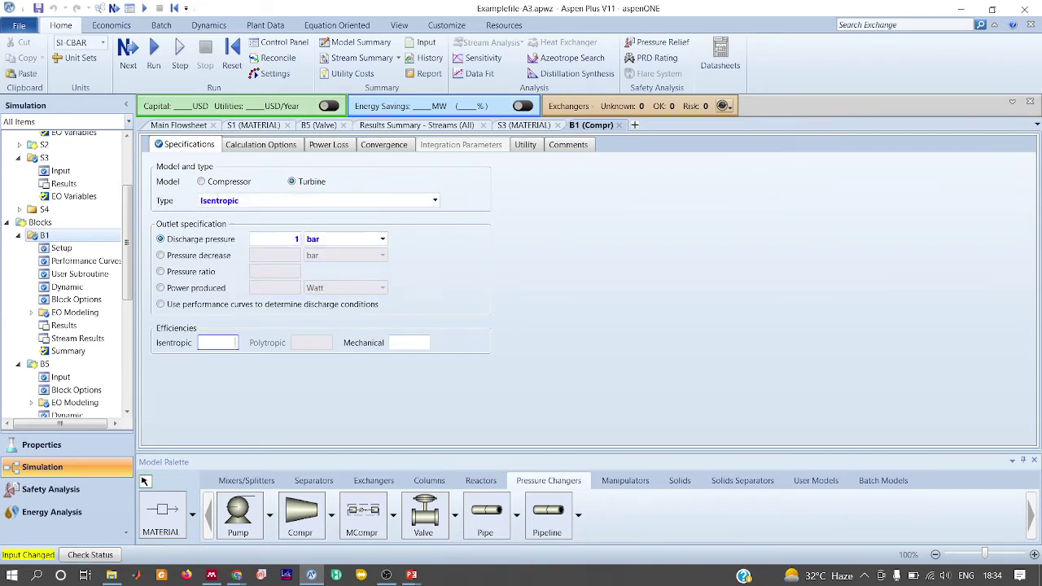
type("1")
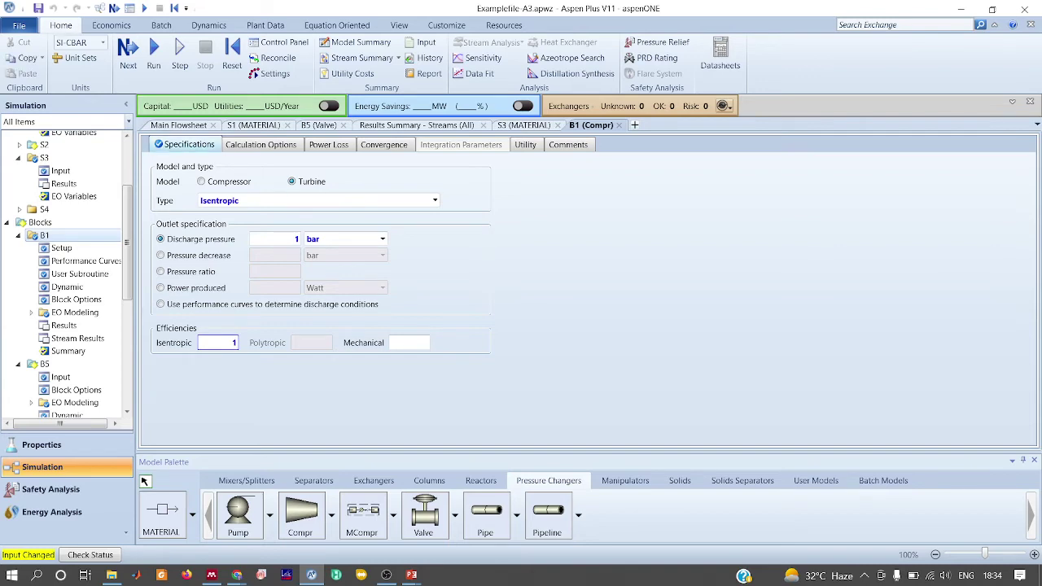
Return to the main flowsheet and check the in-call messages in Google Meet before coming back to Aspen Plus.
left_click(178, 126)
key("alt+Tab")
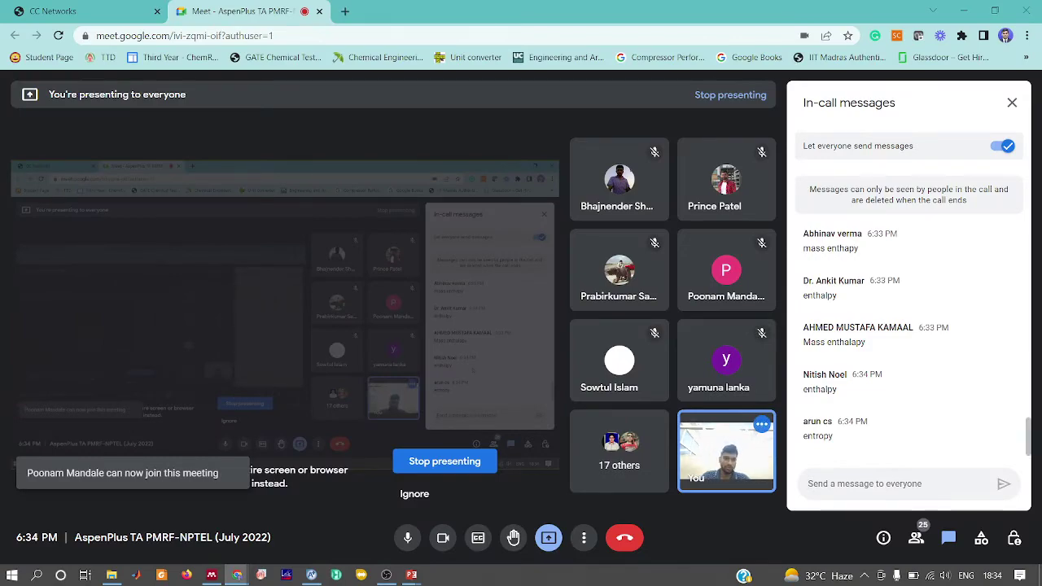
key("alt+Tab")
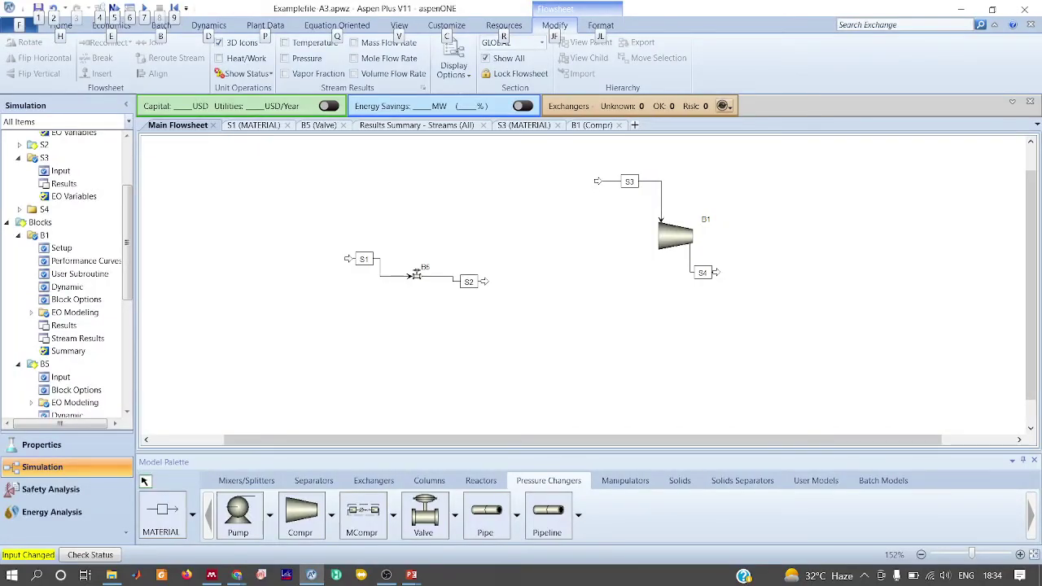
Run the simulation and read the status messages in block B1's results.
key("F5")
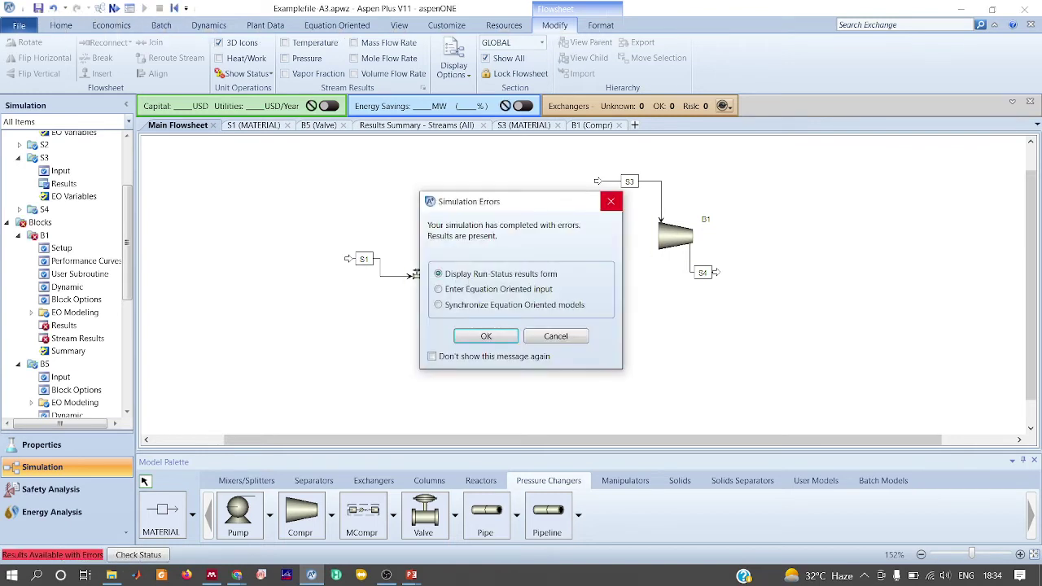
key("Return")
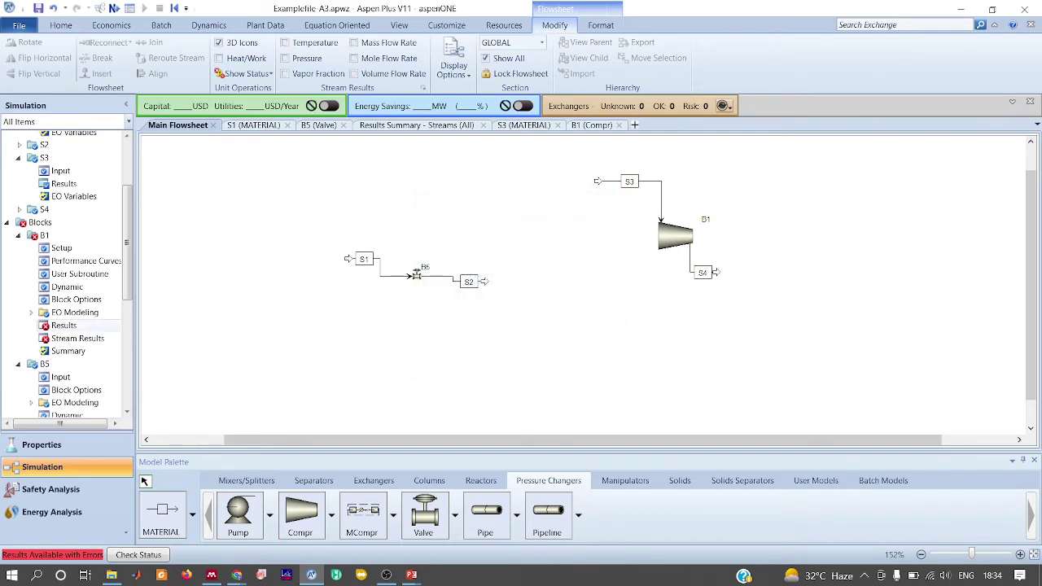
left_click(63, 326)
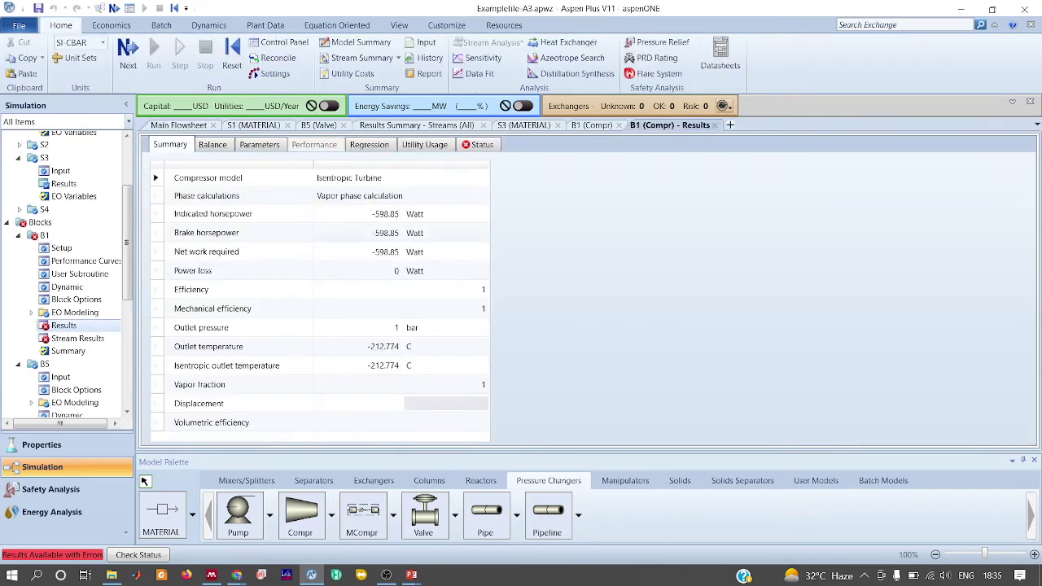
left_click(480, 144)
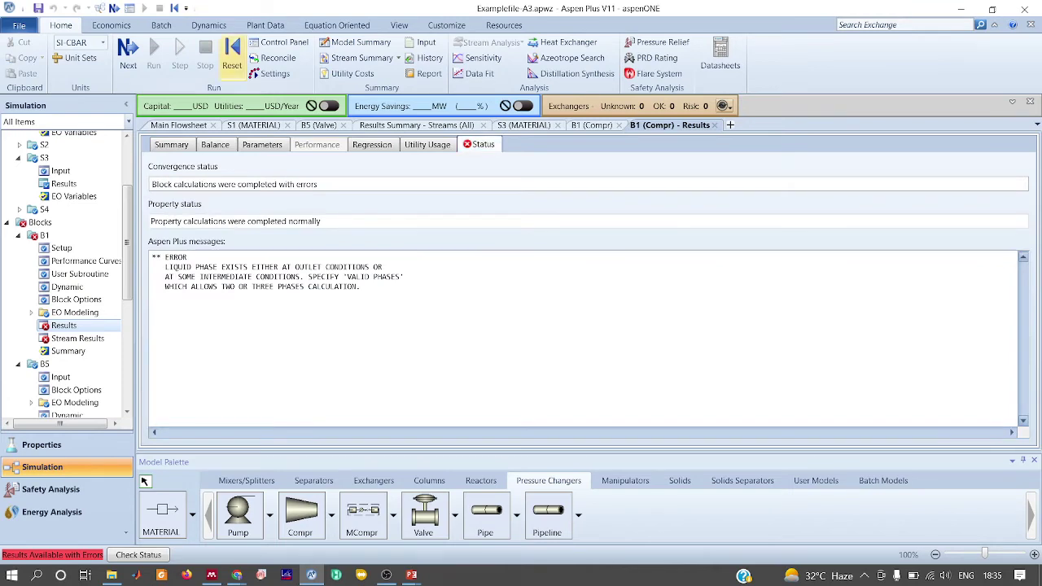
Set the valid phases in turbine B1's convergence flash parameters to Vapor-Liquid.
left_click(178, 126)
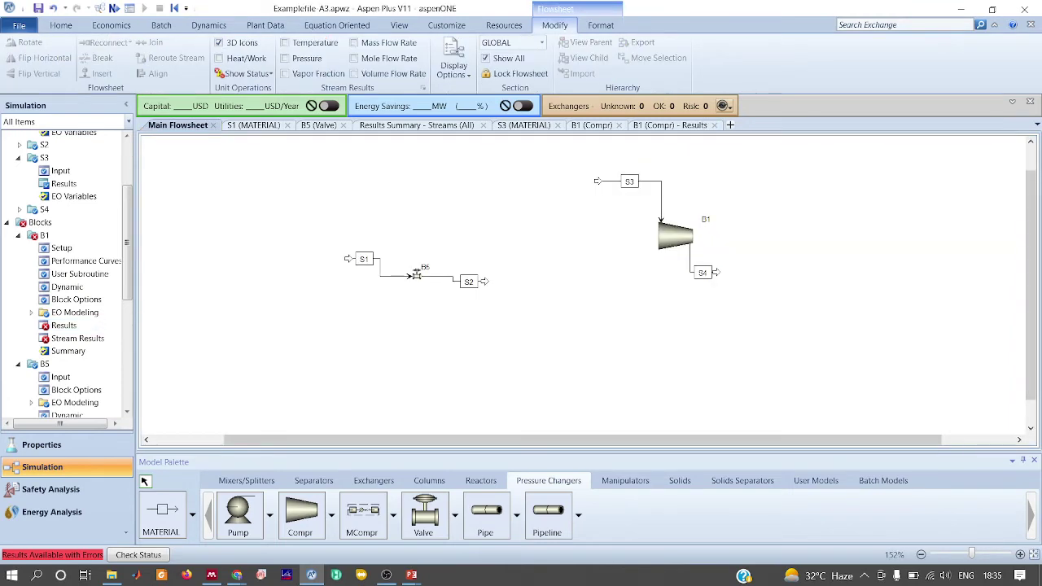
double_click(676, 236)
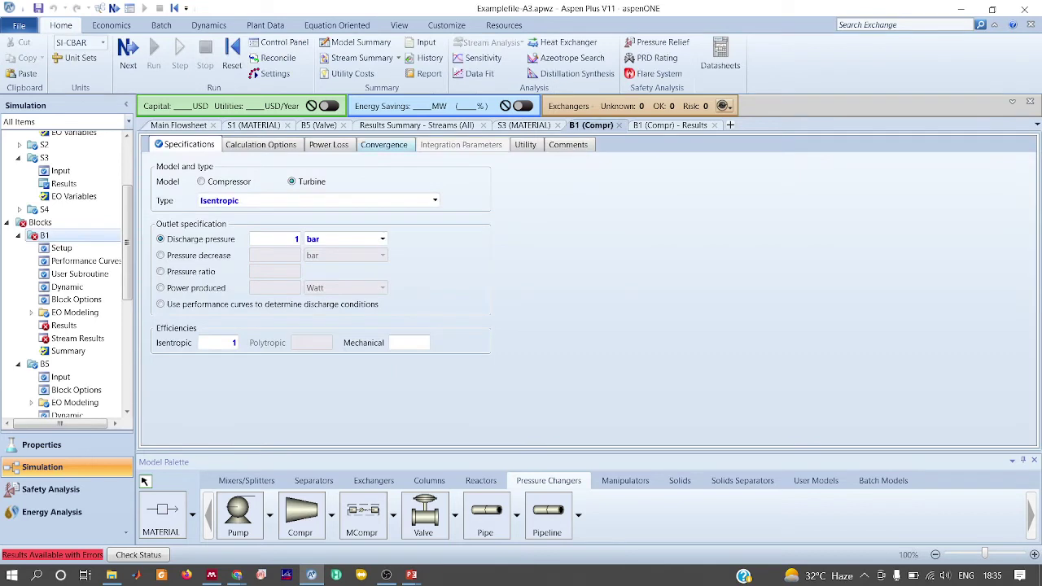
left_click(383, 144)
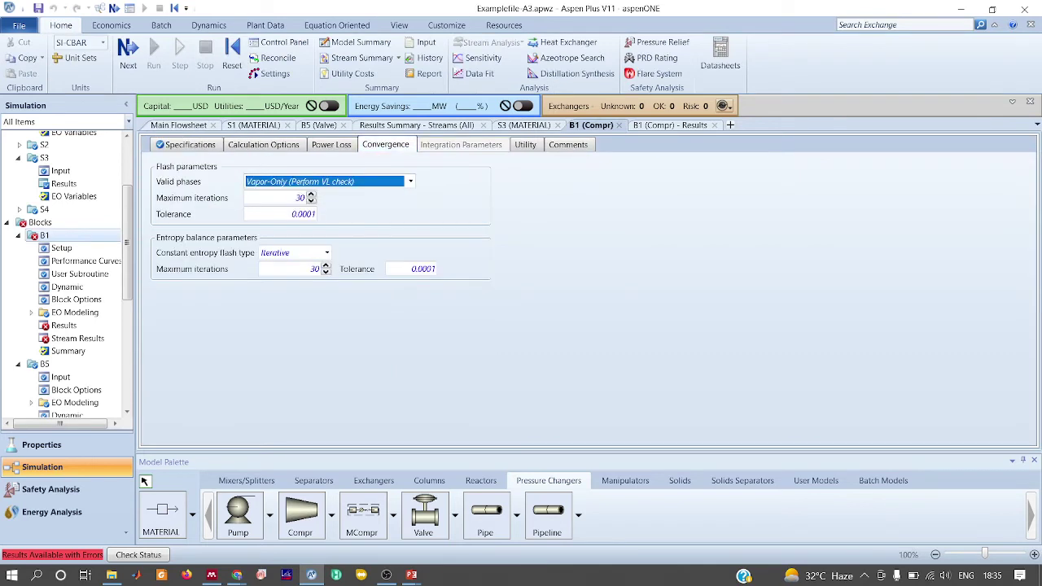
left_click(411, 181)
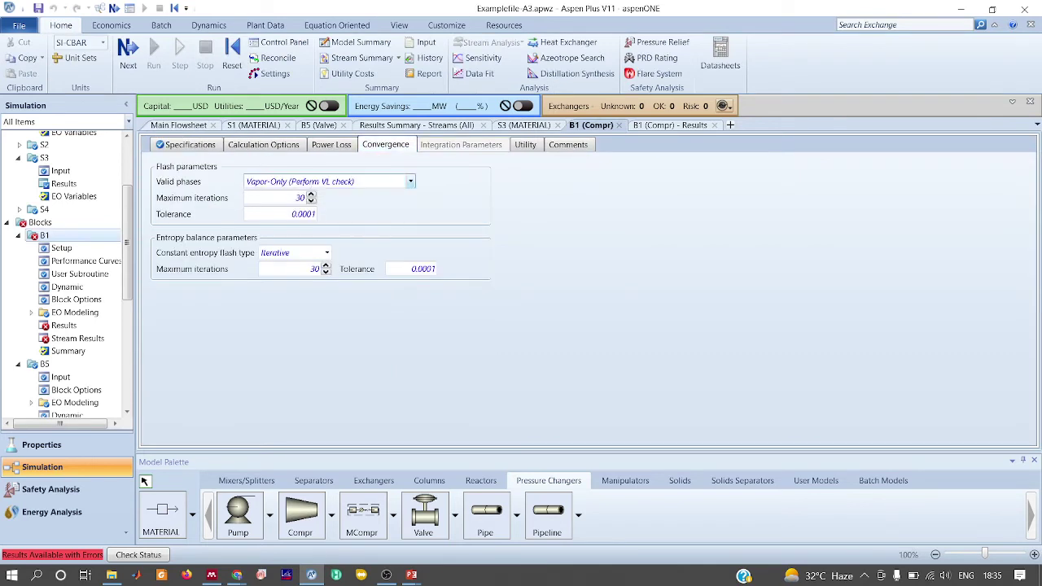
left_click(277, 210)
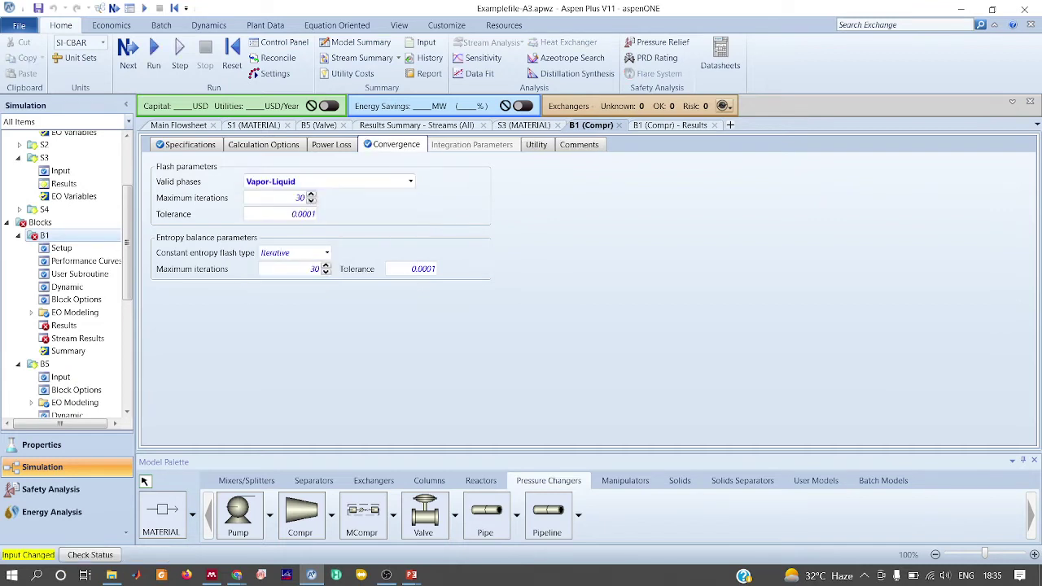
Reinitialize the whole simulation, run it again and return to the main flowsheet.
left_click(232, 54)
key("Return")
key("Return")
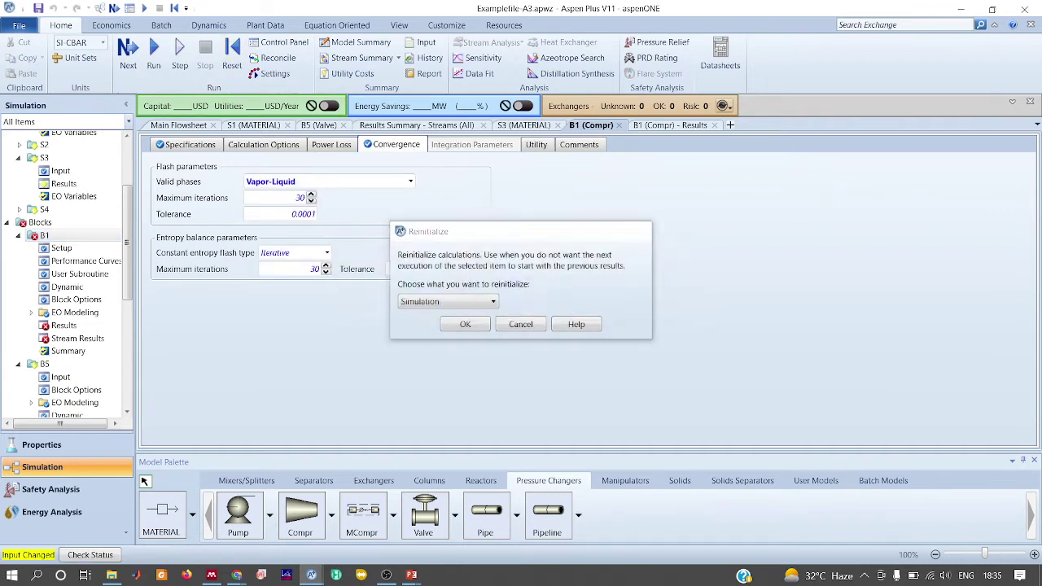
key("Return")
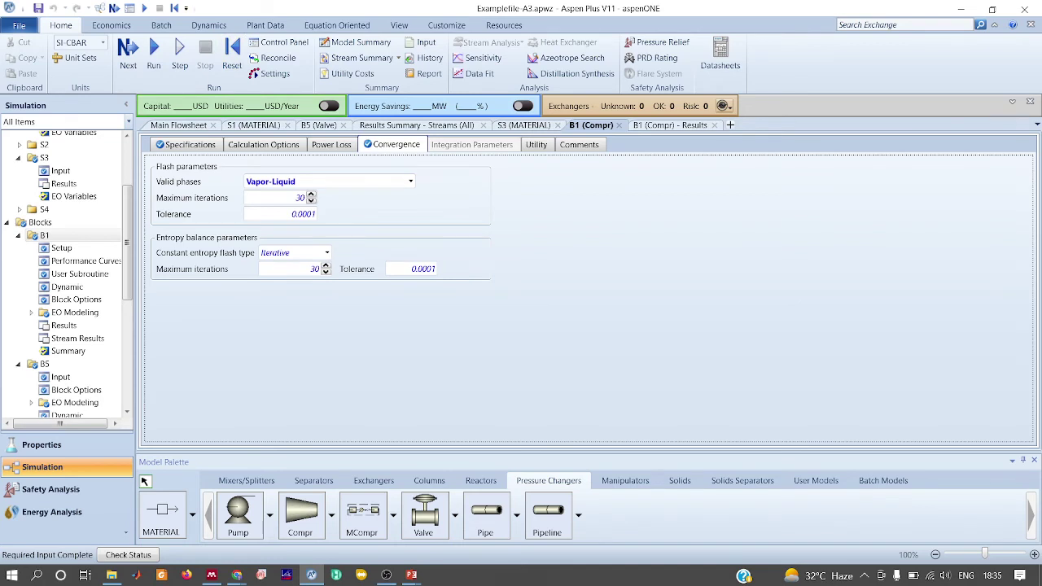
key("F5")
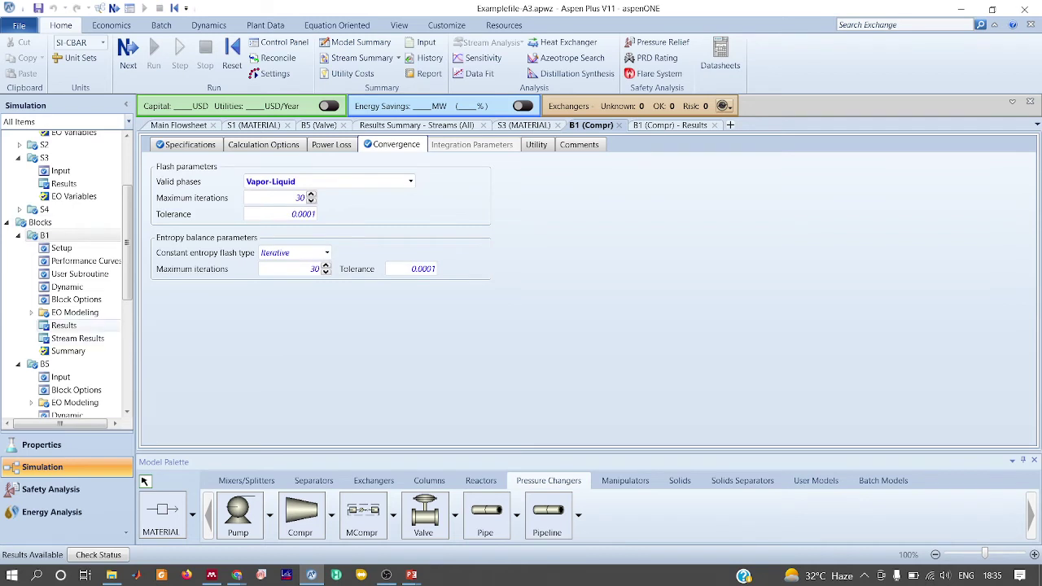
left_click(177, 125)
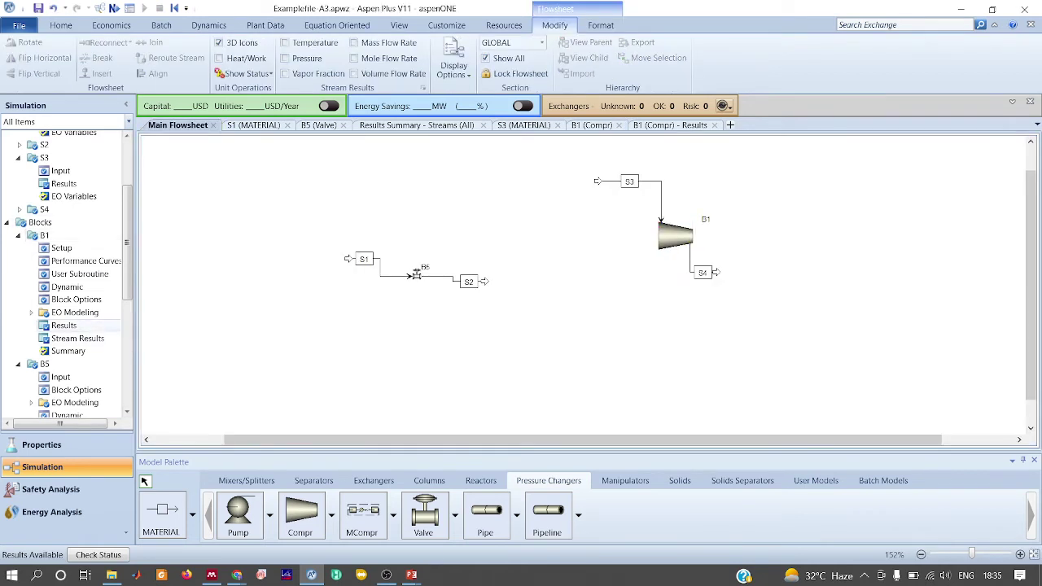
Compare the mass entropy of streams S3 and S4 in the stream results summary and return to the main flowsheet.
scroll(74, 326, "down", 7)
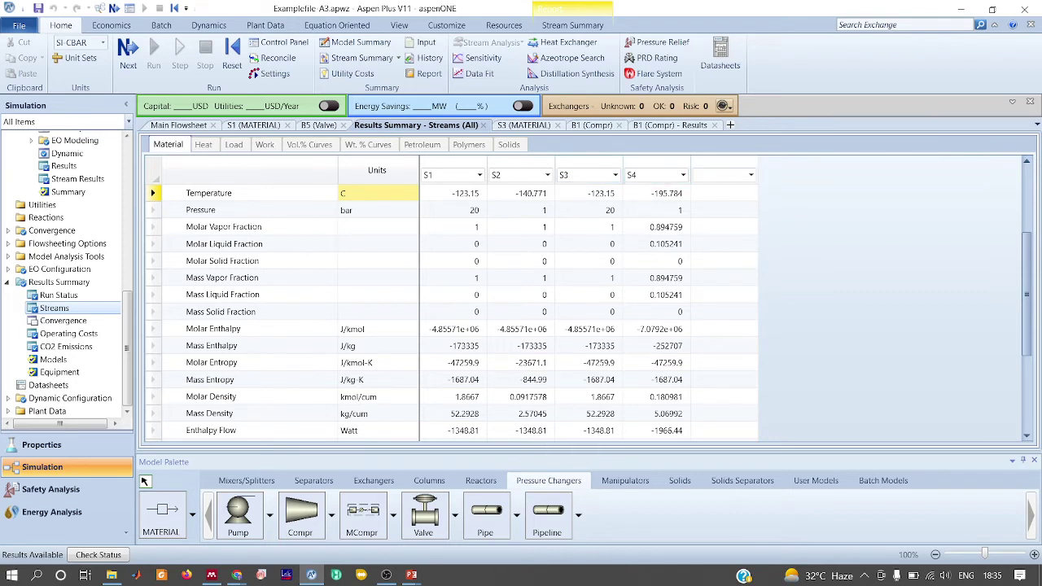
left_click(589, 379)
left_click(657, 379)
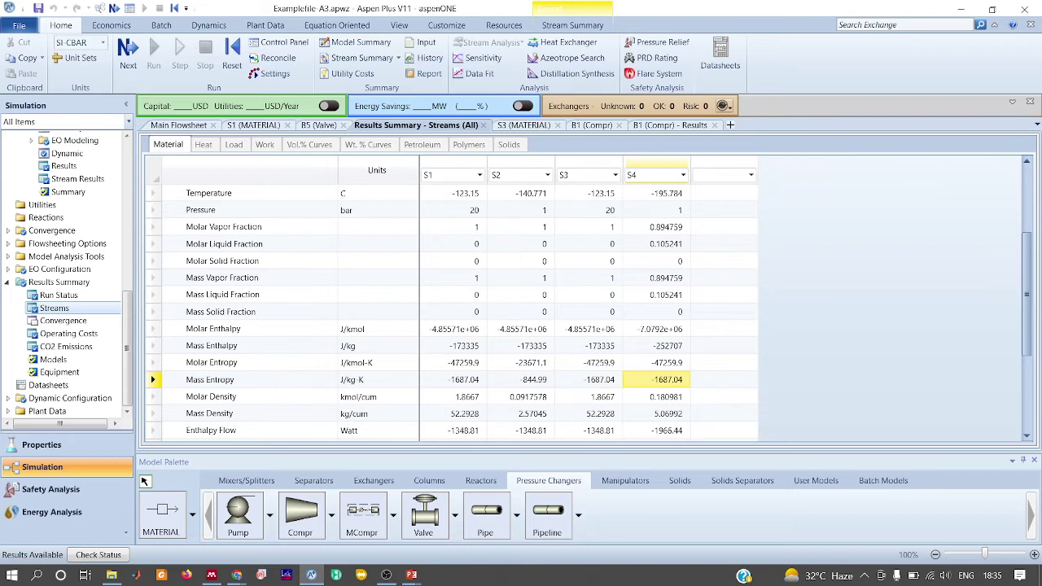
left_click(178, 126)
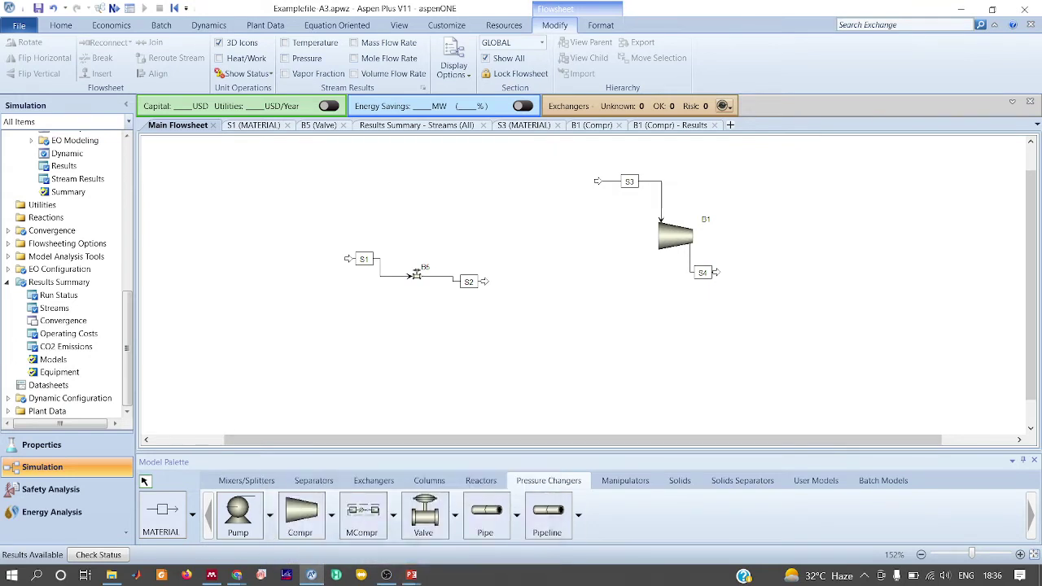
left_click(484, 512)
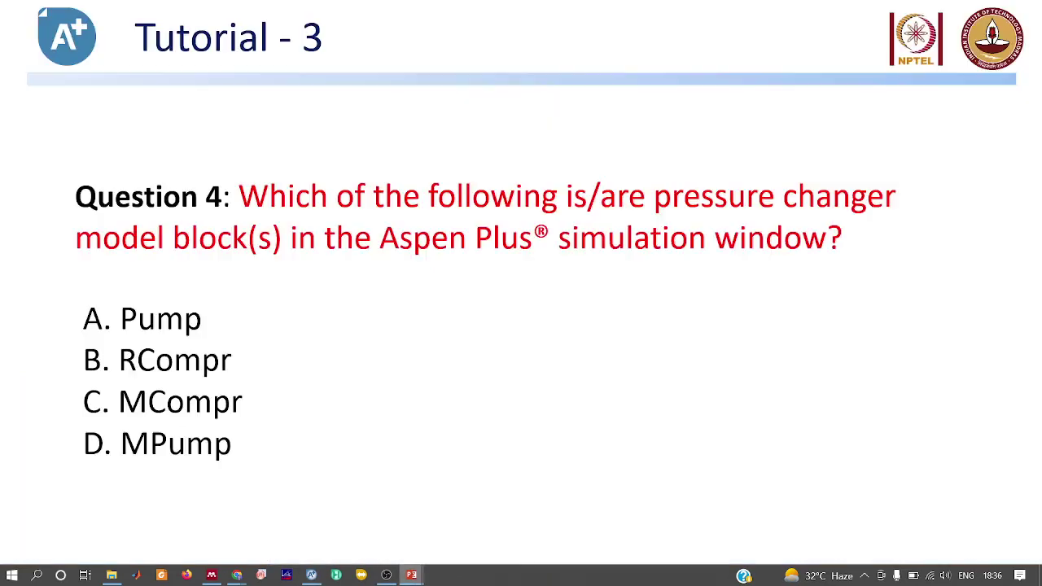
key("Right")
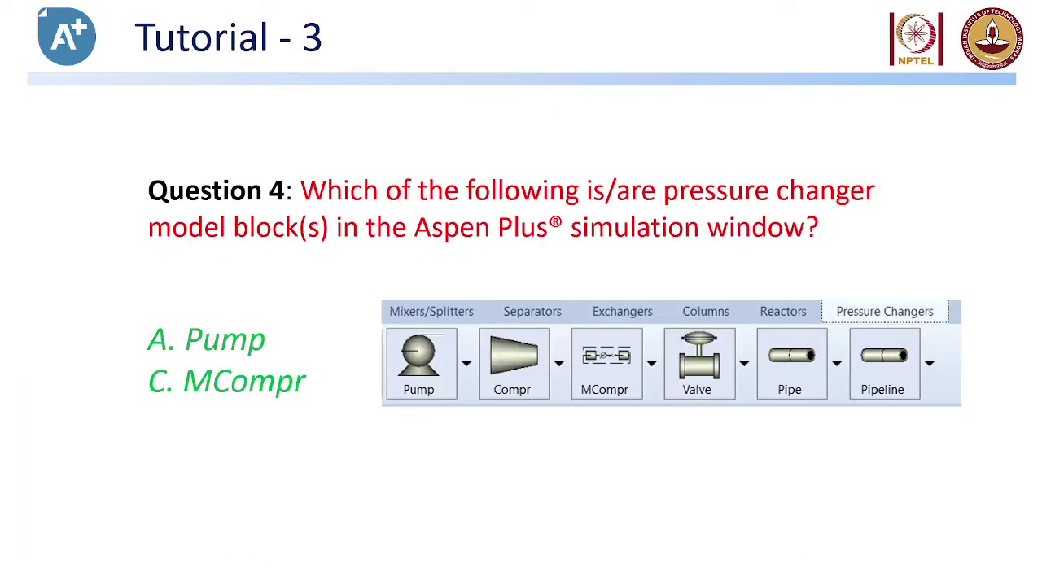
key("Right")
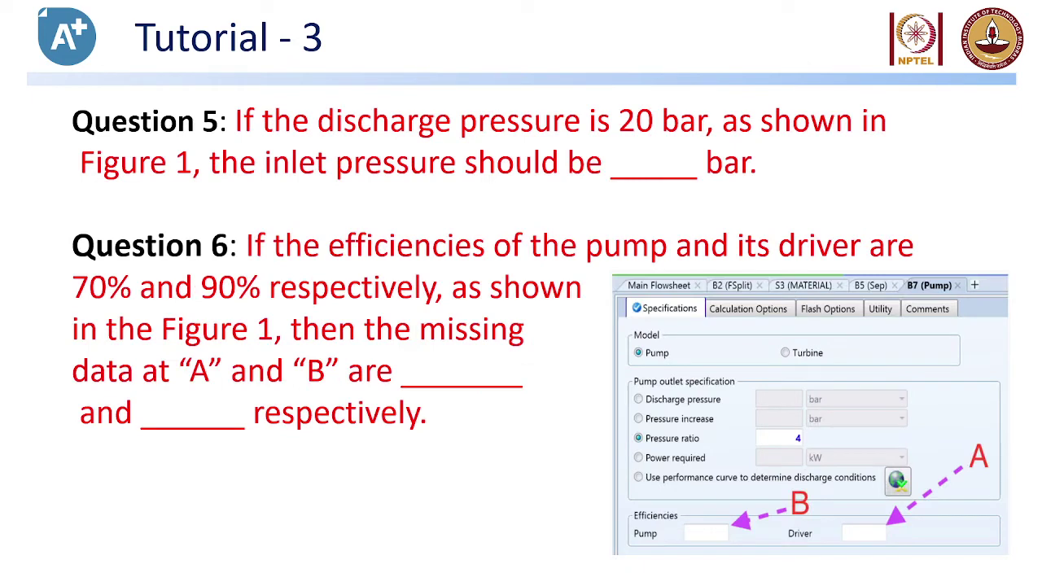